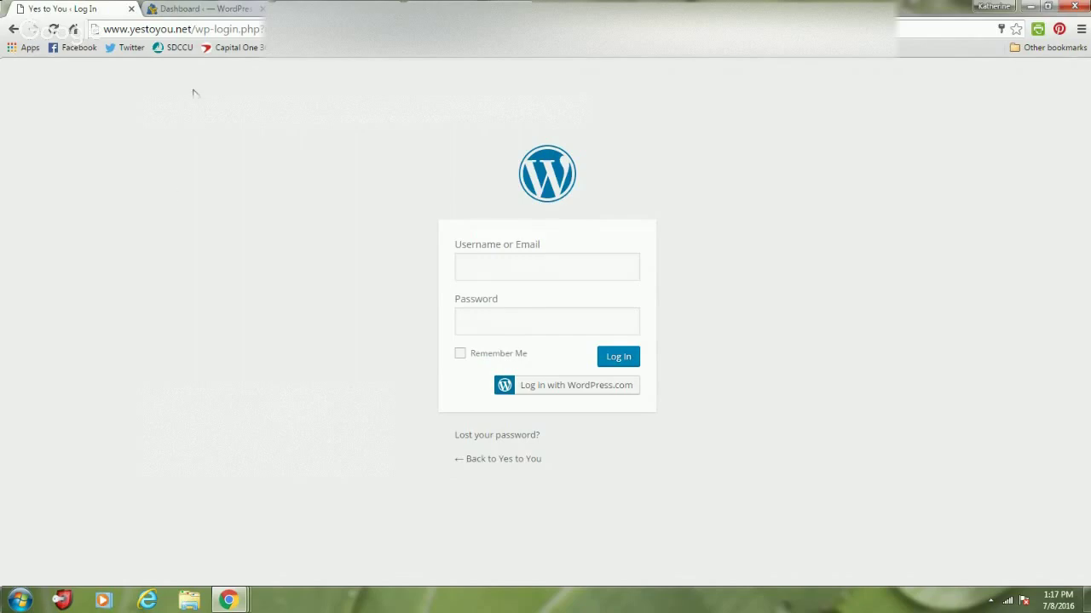
{"action": "left_click_drag", "start_coordinate": [238, 27], "coordinate": [112, 28]}
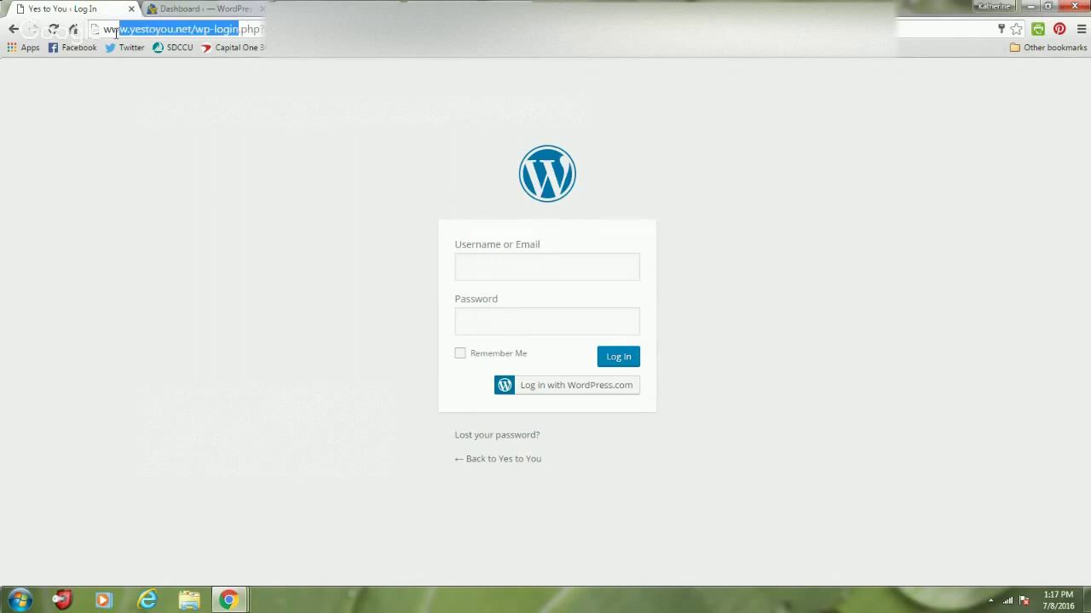
{"action": "left_click", "coordinate": [232, 24]}
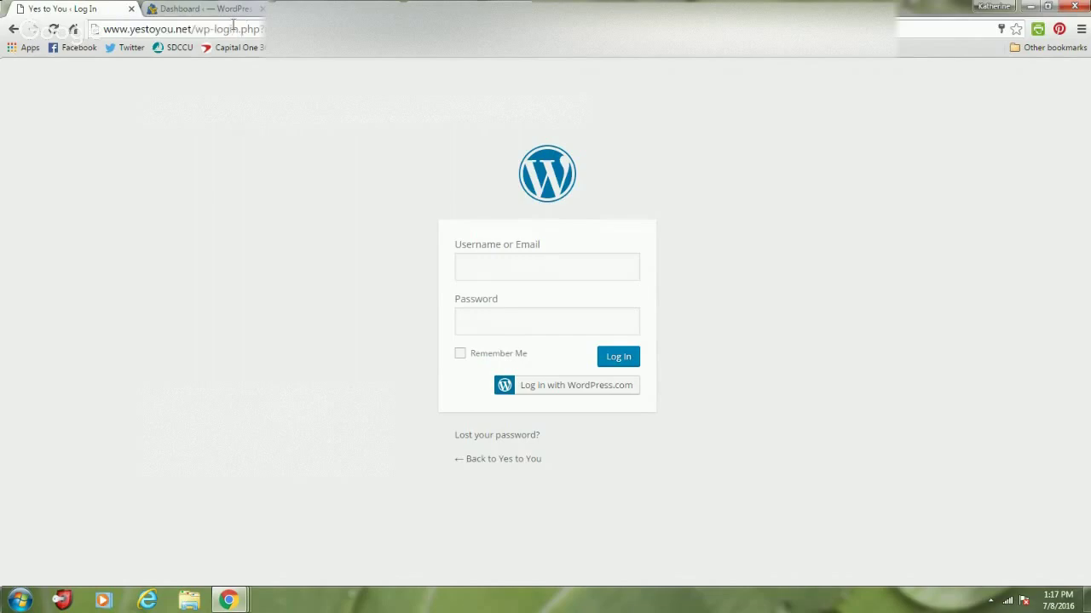
{"action": "triple_click", "coordinate": [233, 24]}
{"action": "left_click", "coordinate": [181, 28]}
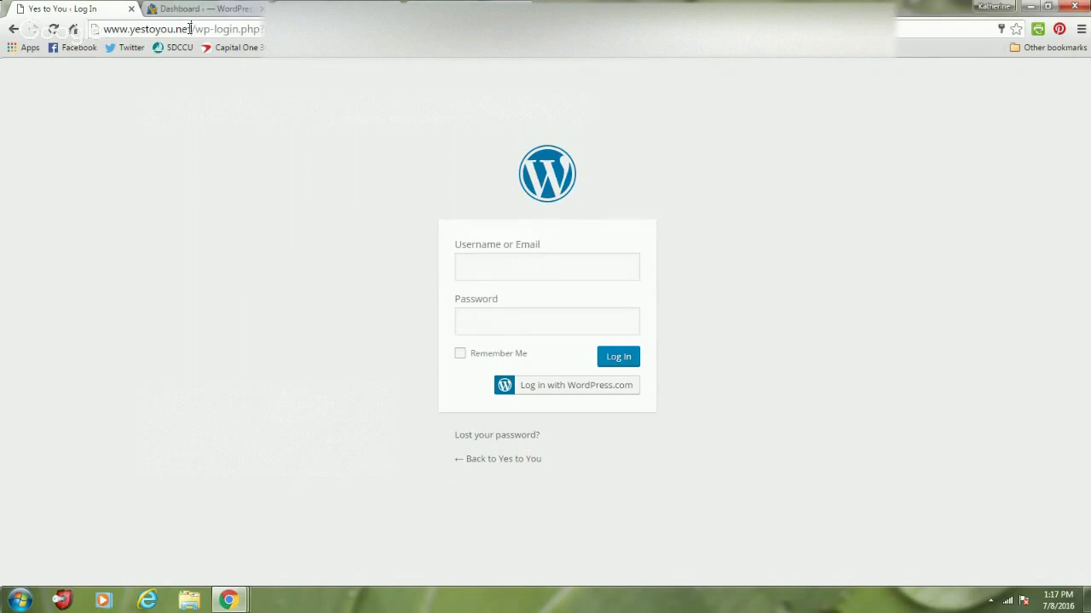
{"action": "left_click_drag", "start_coordinate": [211, 28], "coordinate": [265, 28]}
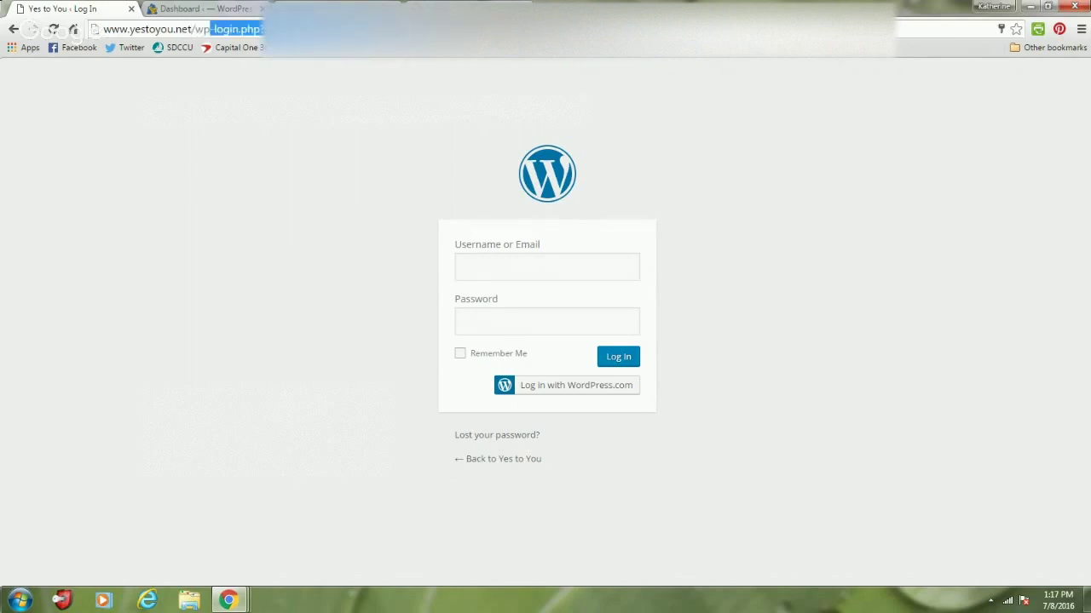
{"action": "key", "text": "BackSpace"}
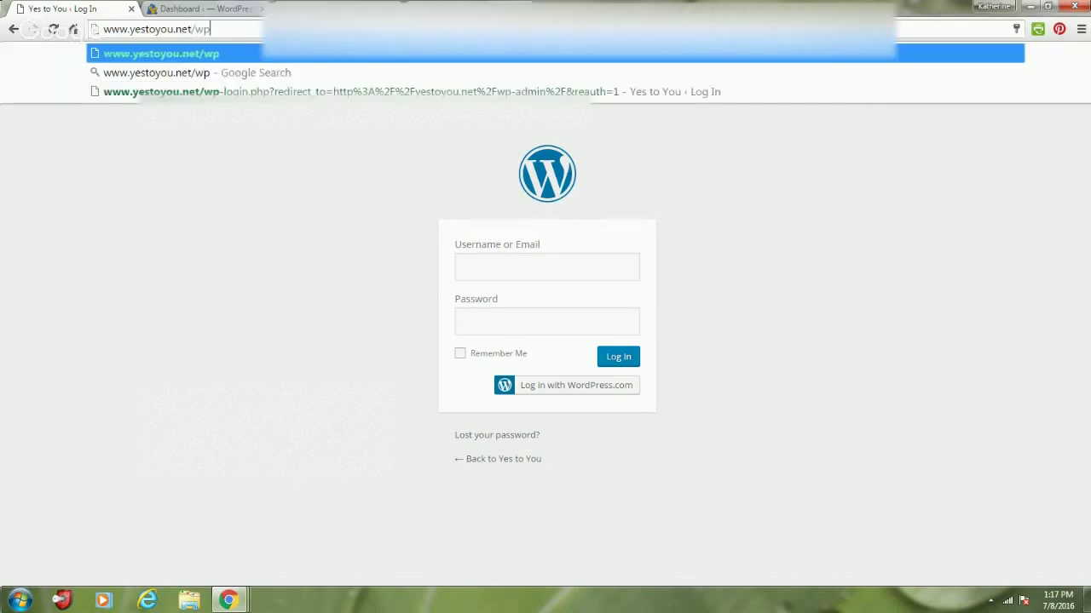
{"action": "type", "text": "-admin"}
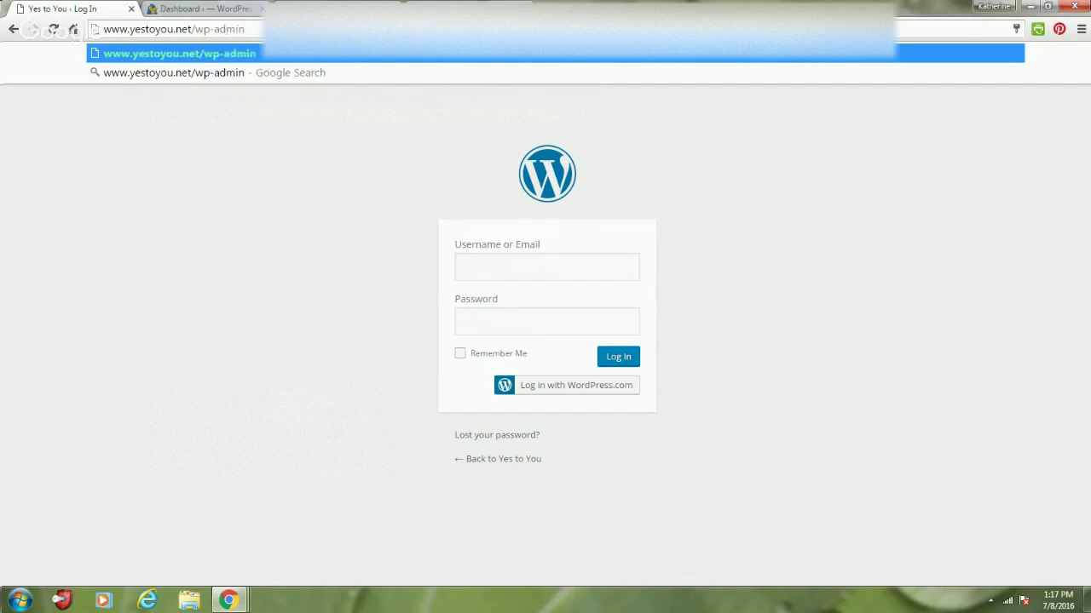
Close the Yes to You login page, open the posts list in the other site's dashboard and start a new post.
{"action": "left_click", "coordinate": [130, 10]}
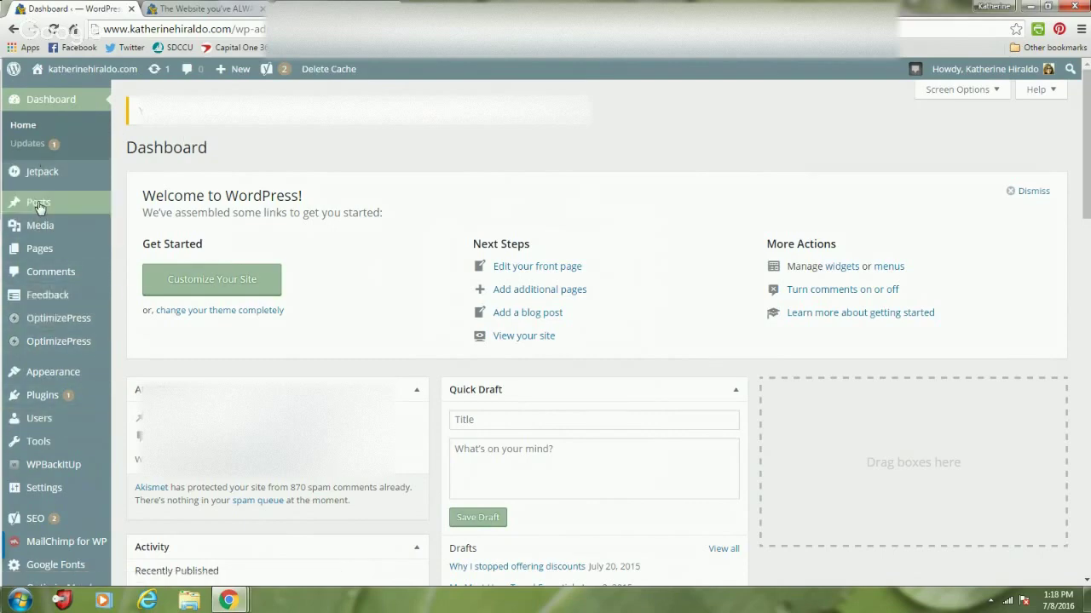
{"action": "mouse_move", "coordinate": [38, 207]}
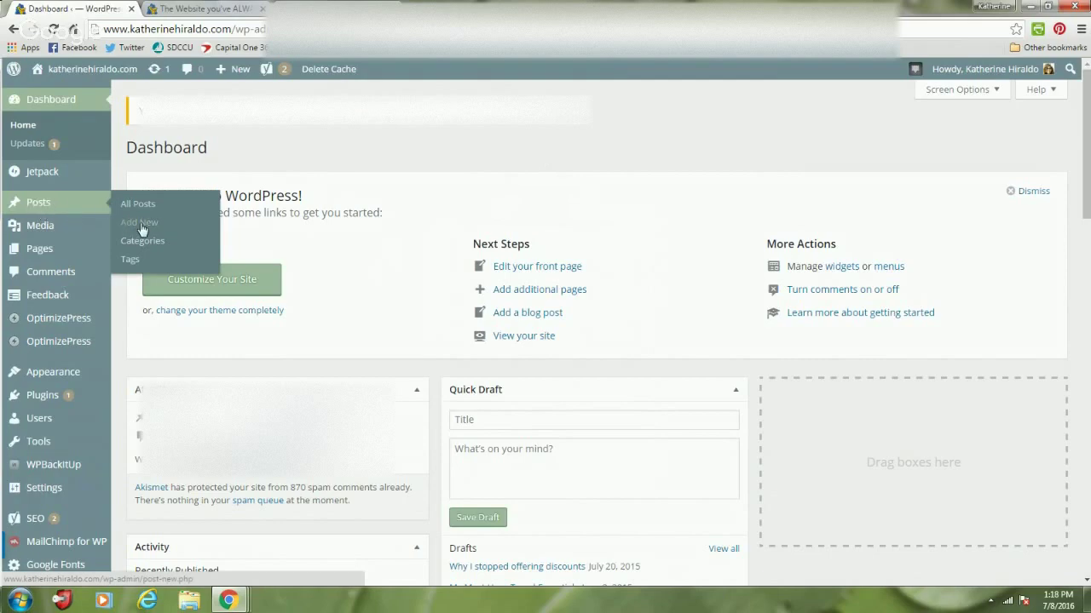
{"action": "left_click", "coordinate": [39, 205]}
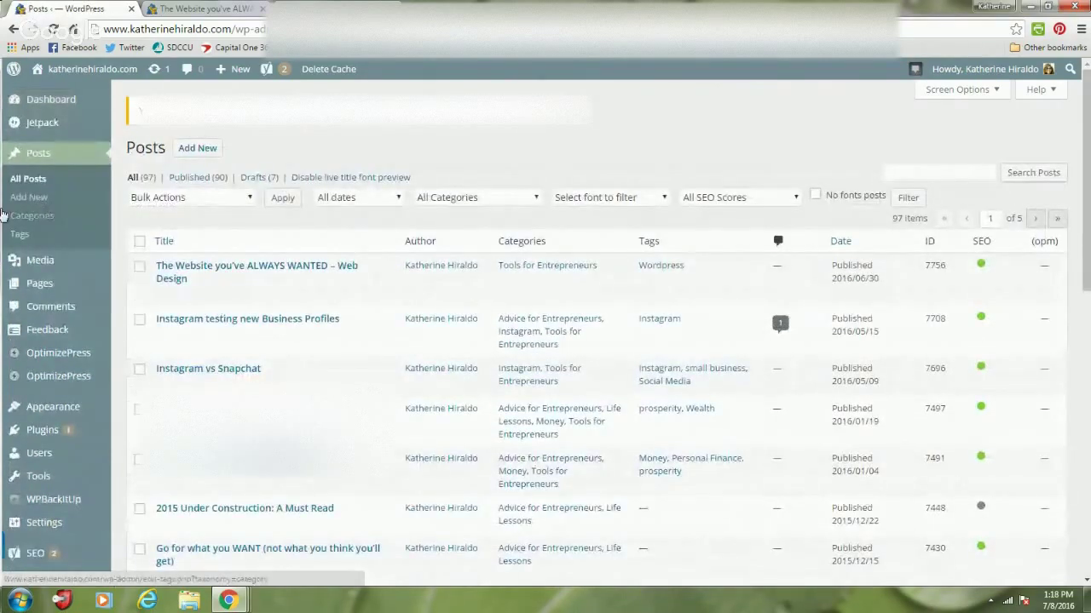
{"action": "left_click", "coordinate": [207, 156]}
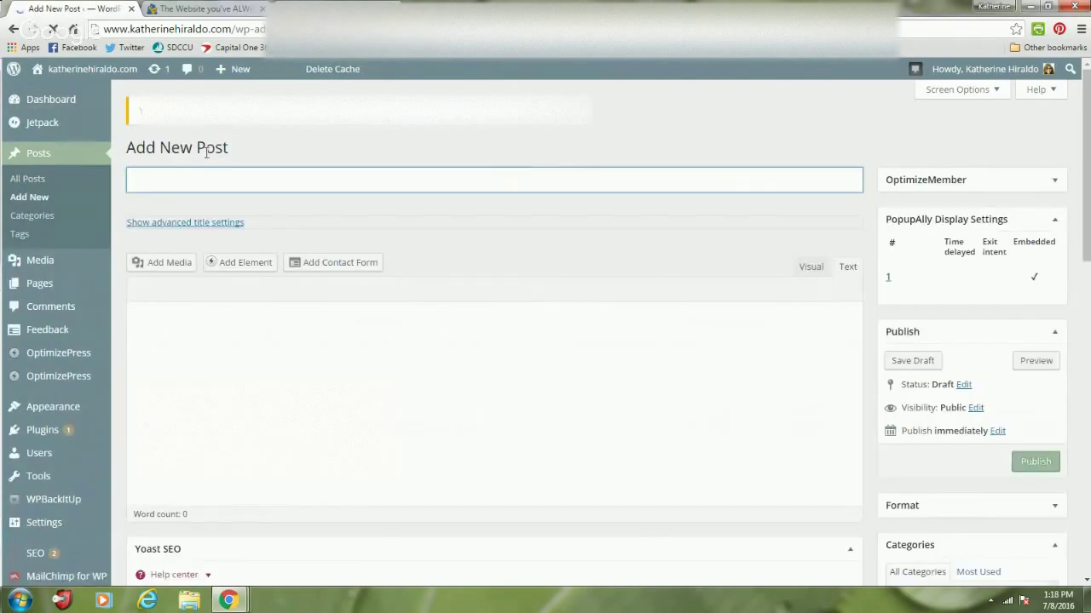
Enter "TITLE FOR BLOG POST" as the title of the new post.
{"action": "left_click", "coordinate": [280, 180]}
{"action": "type", "text": "TIT"}
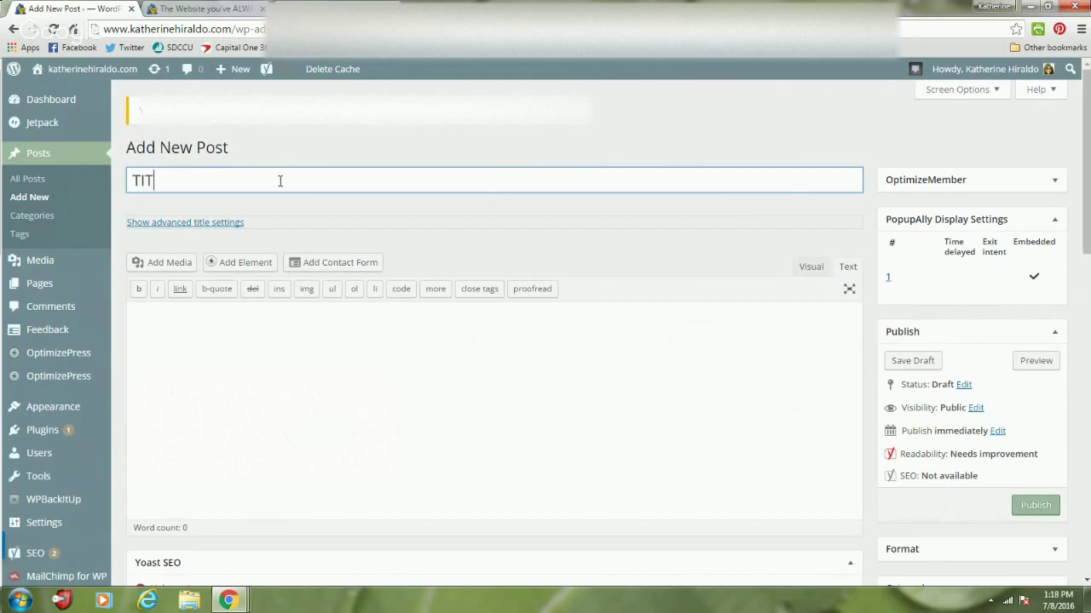
{"action": "type", "text": "LE FOR BLOG POST"}
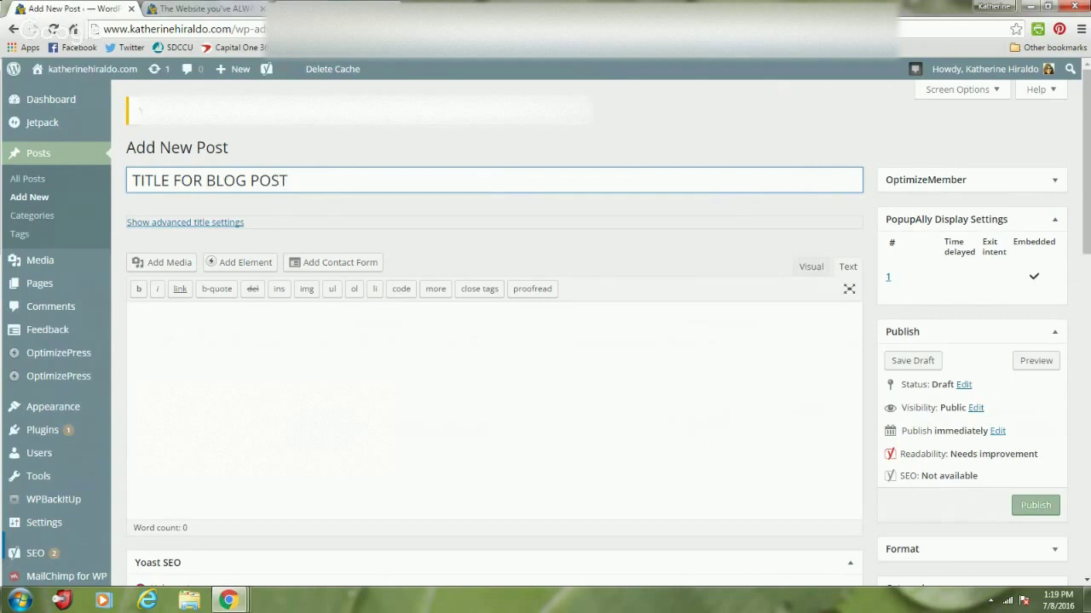
Enter "BLOG CONTENT" as the body text of the post in the Text editor.
{"action": "left_click", "coordinate": [415, 386]}
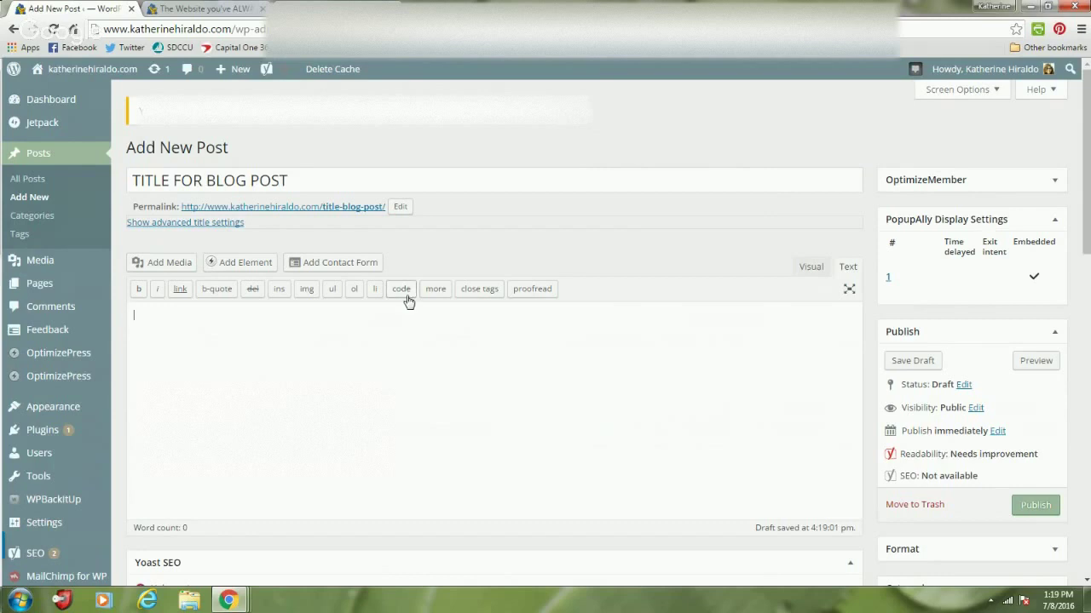
{"action": "left_click", "coordinate": [314, 189]}
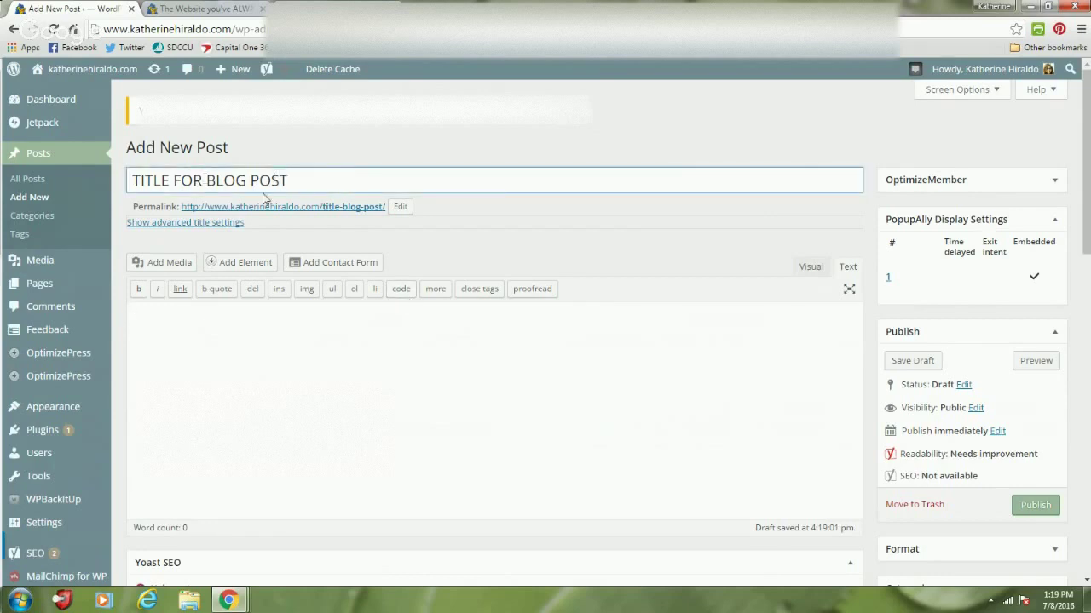
{"action": "left_click", "coordinate": [290, 335]}
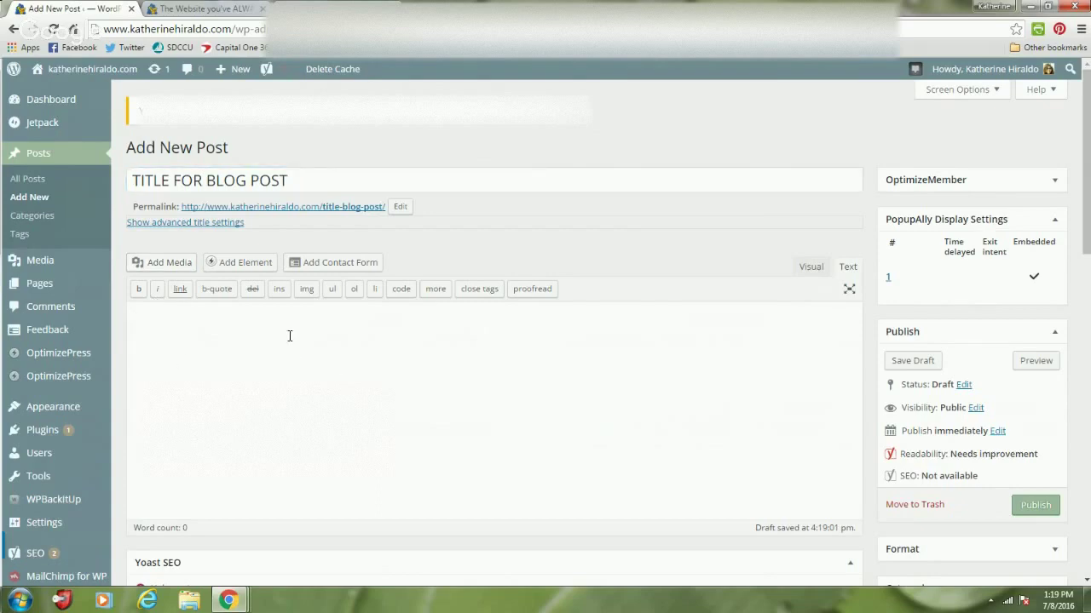
{"action": "type", "text": "BLOG CONTENT"}
Compare the Visual and Text editing modes, and in Visual mode replace the body text with "TYPE IN YOUR BLOG POST'S CONTENT".
{"action": "left_click", "coordinate": [810, 267]}
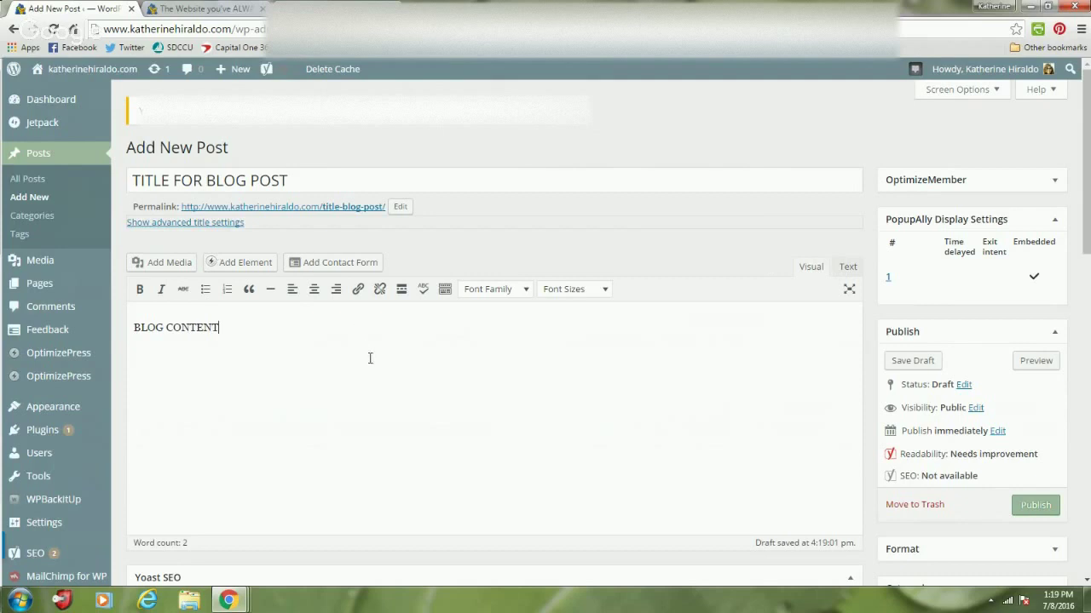
{"action": "left_click", "coordinate": [849, 269]}
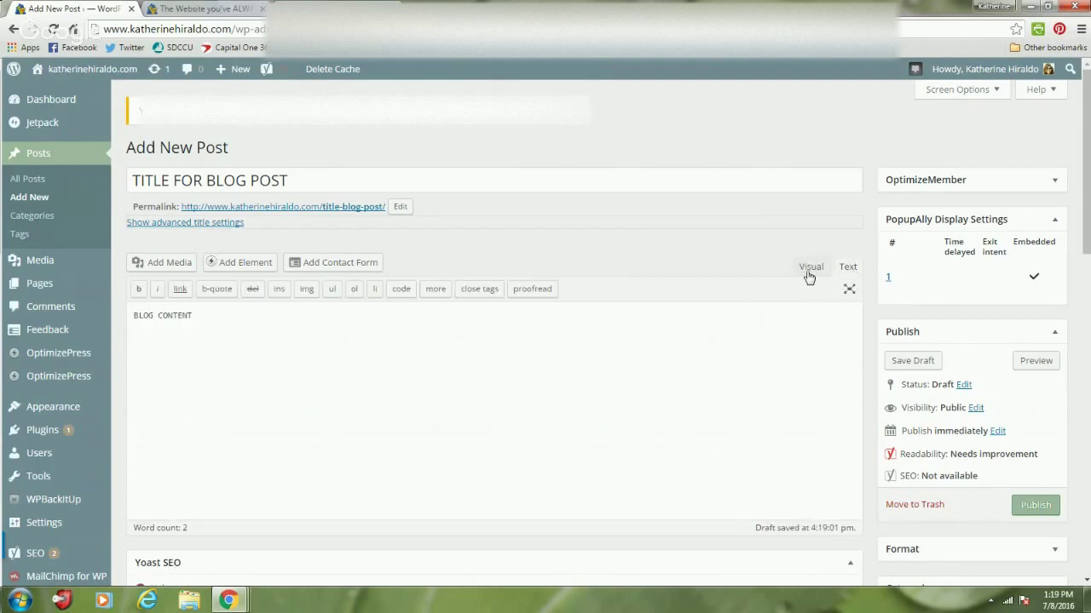
{"action": "left_click", "coordinate": [808, 271]}
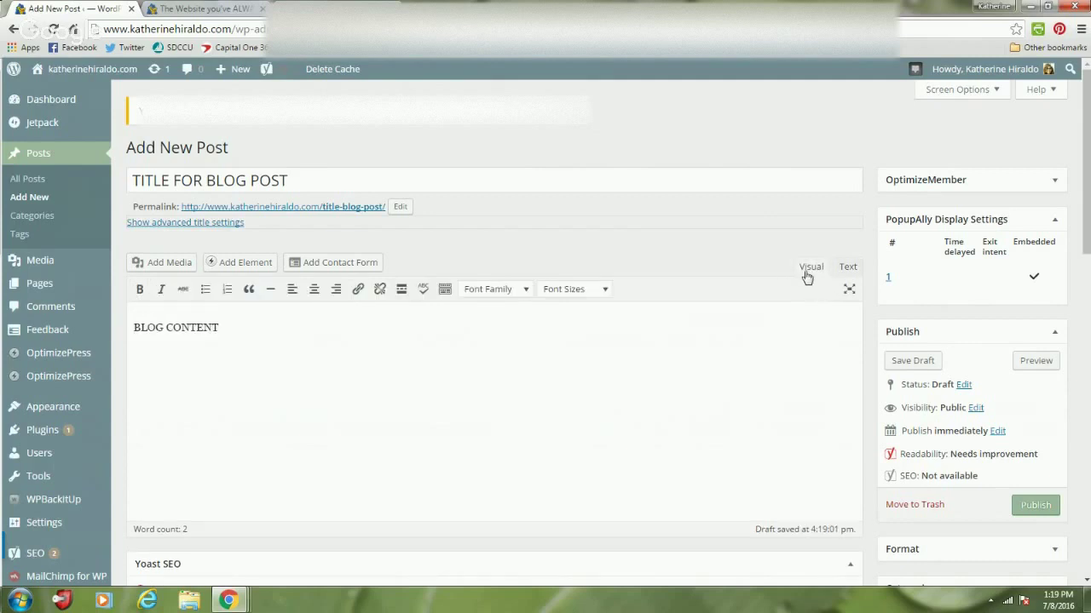
{"action": "left_click_drag", "start_coordinate": [237, 334], "coordinate": [104, 325]}
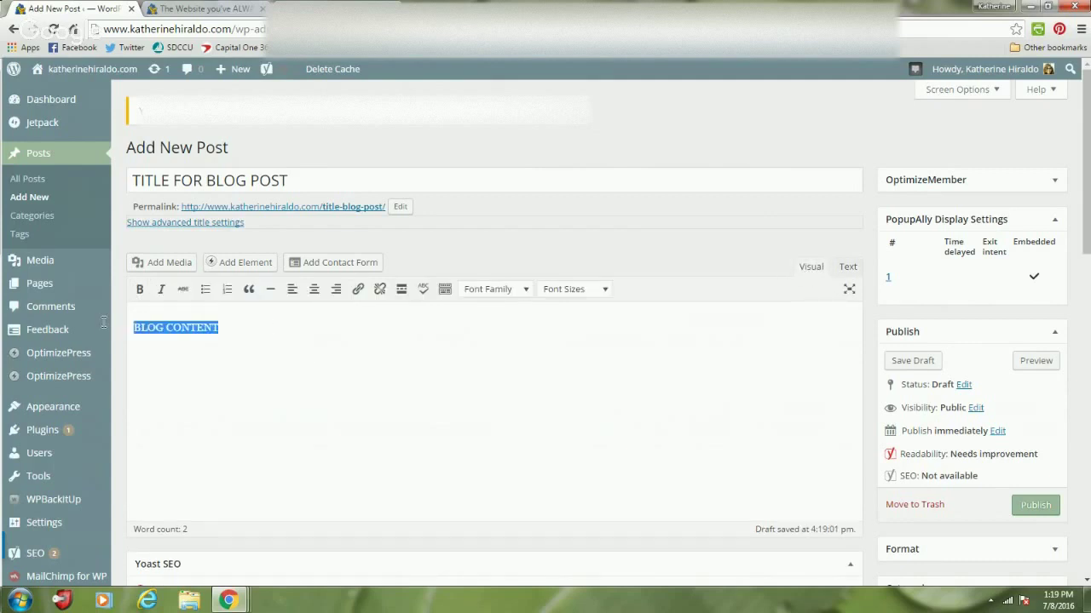
{"action": "type", "text": "TYPE IN YOUR BLOG"}
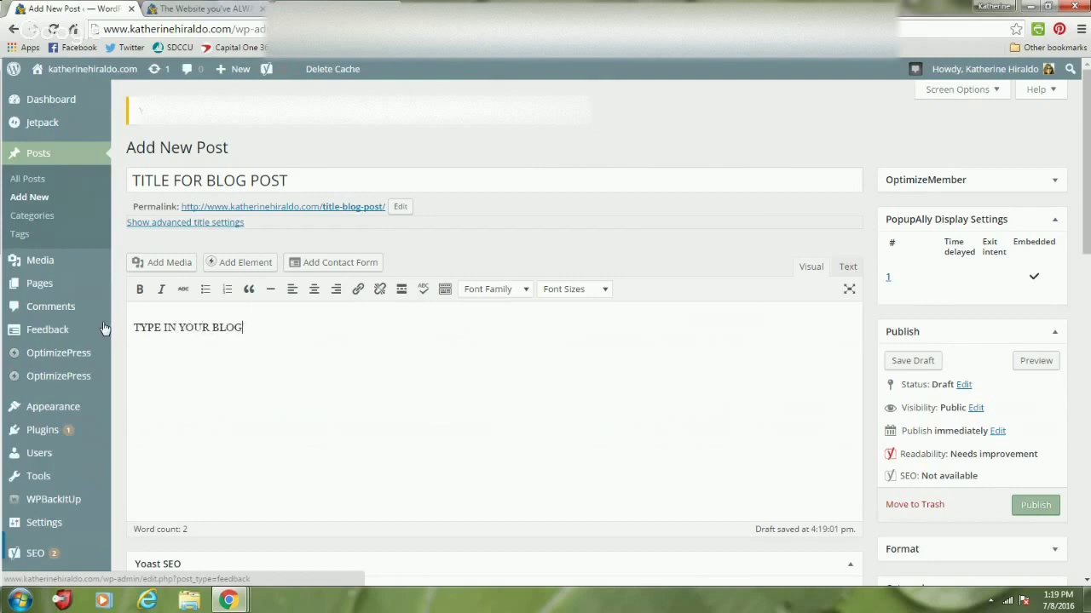
{"action": "type", "text": " POST'S CONTENT"}
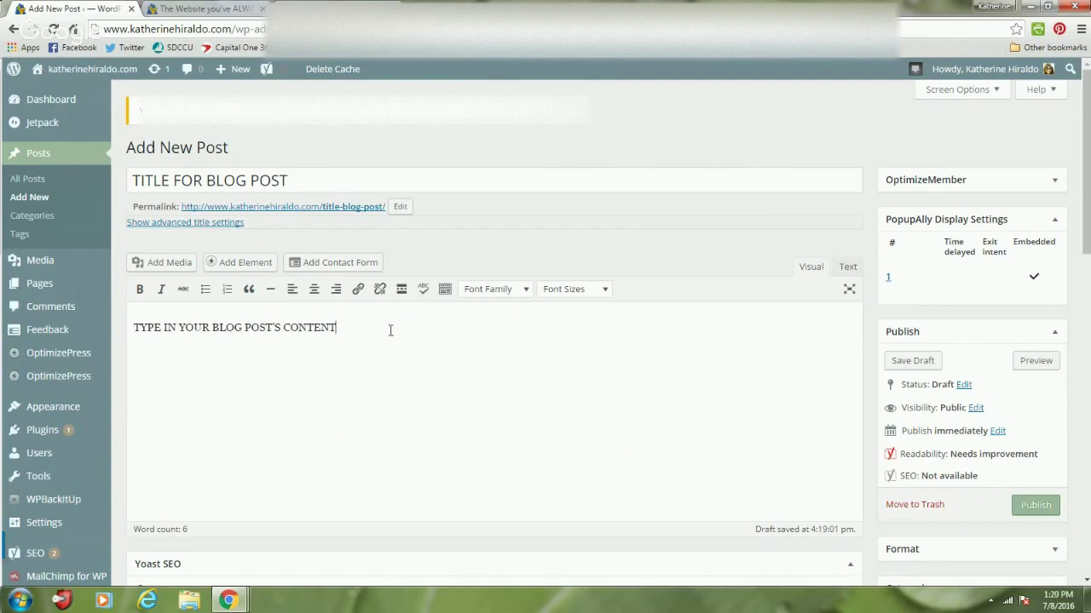
View the file upload option for adding media to the post, and close it without uploading anything.
{"action": "left_click", "coordinate": [157, 266]}
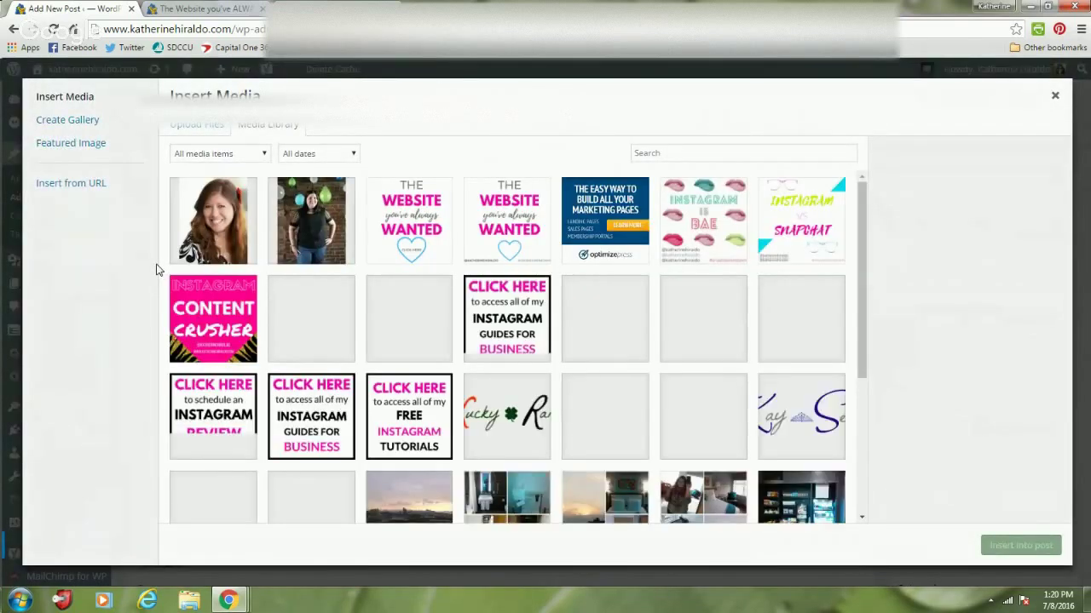
{"action": "left_click", "coordinate": [204, 129]}
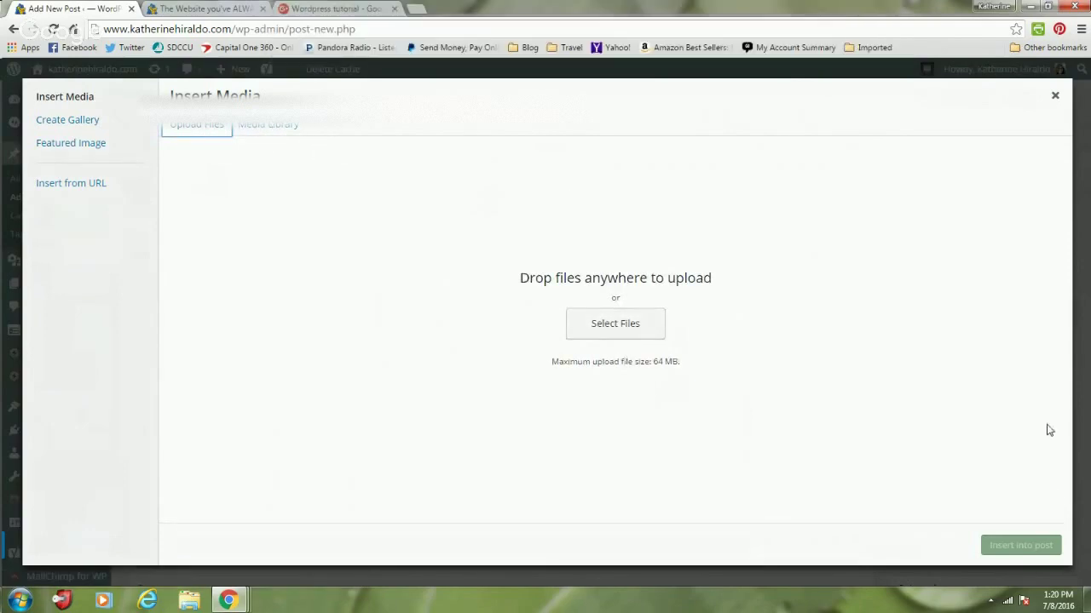
{"action": "left_click", "coordinate": [1055, 99]}
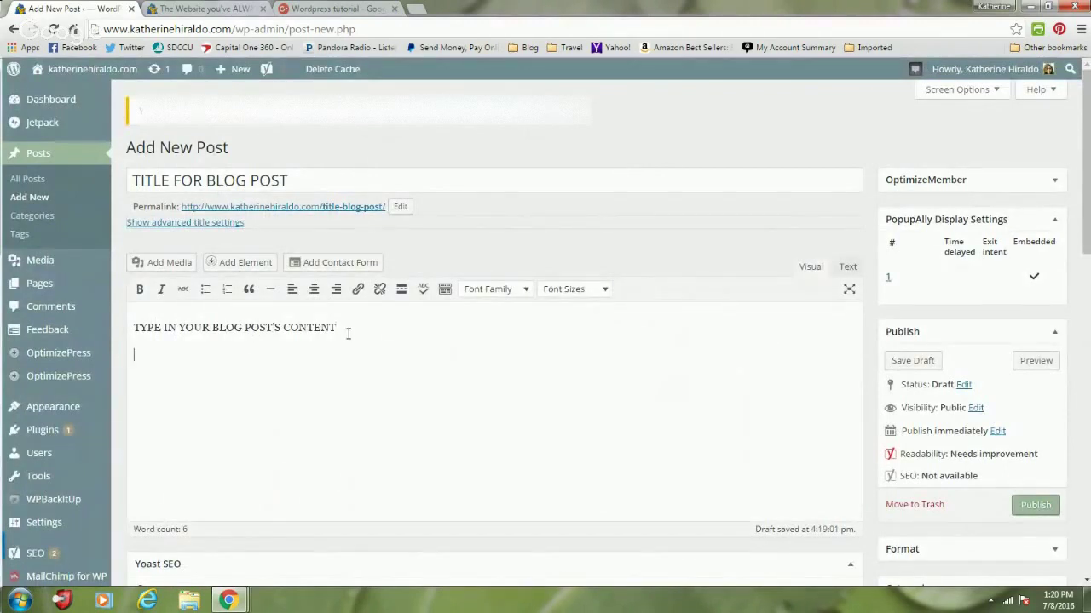
Insert the "The website you've always wanted" image with the blue heart from the media library below the body text.
{"action": "left_click", "coordinate": [143, 264]}
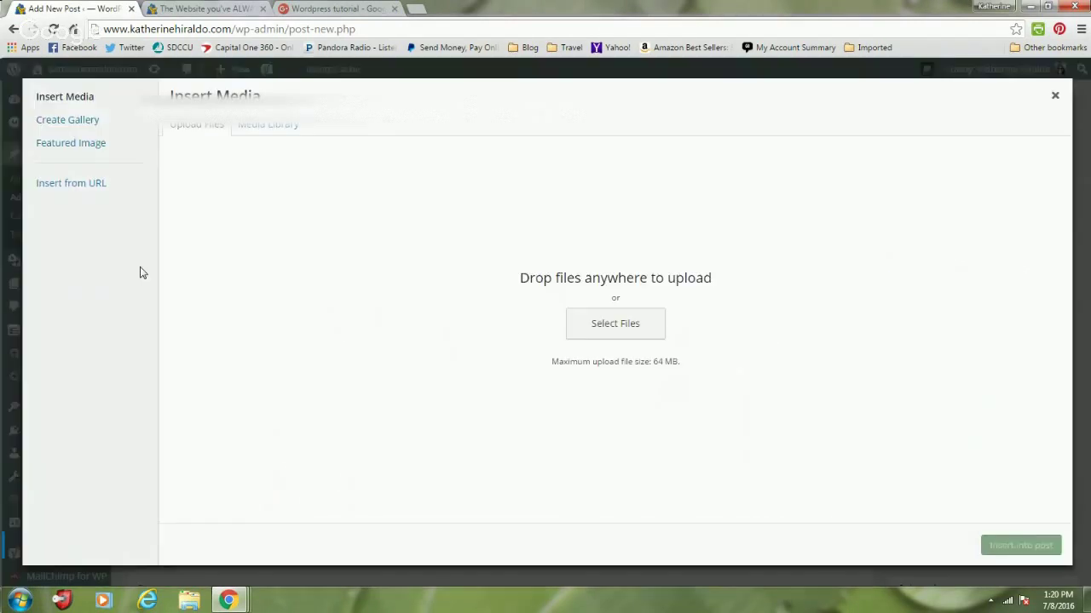
{"action": "left_click", "coordinate": [274, 126]}
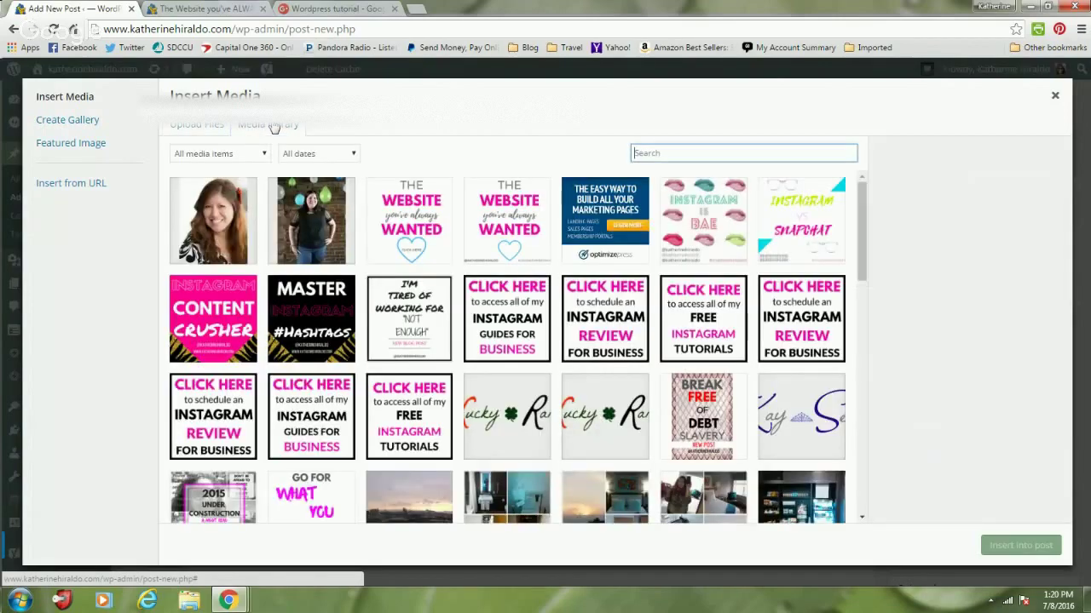
{"action": "left_click", "coordinate": [409, 200]}
{"action": "left_click", "coordinate": [1034, 549]}
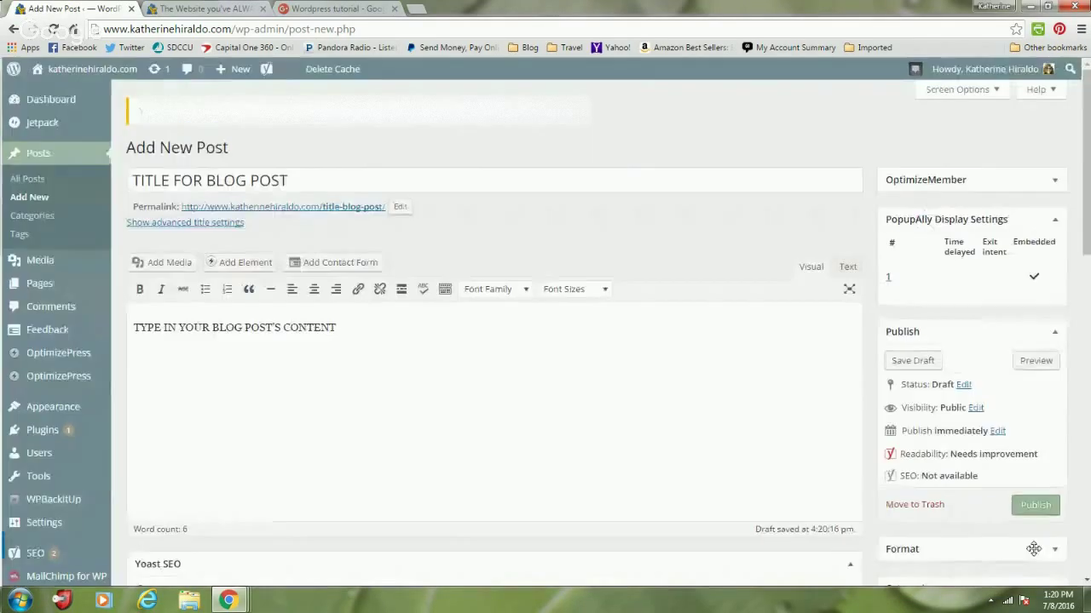
Shrink the inserted image proportionally to about two thirds of its size.
{"action": "left_click", "coordinate": [524, 428]}
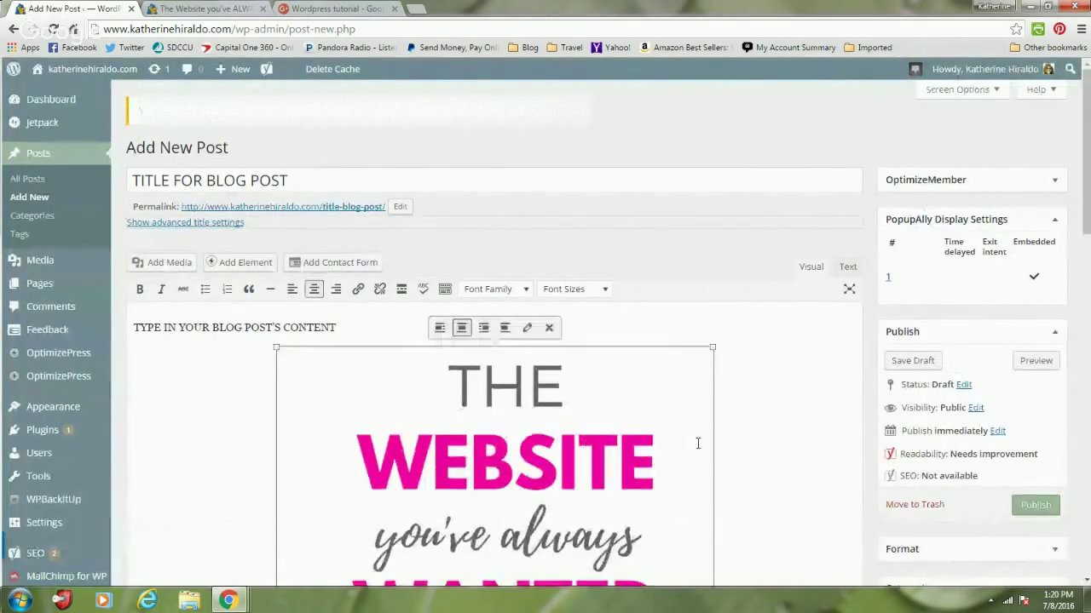
{"action": "scroll", "coordinate": [699, 443], "scroll_direction": "down", "scroll_amount": 3}
{"action": "left_click_drag", "start_coordinate": [712, 555], "coordinate": [596, 440]}
{"action": "left_click_drag", "start_coordinate": [444, 283], "coordinate": [494, 332]}
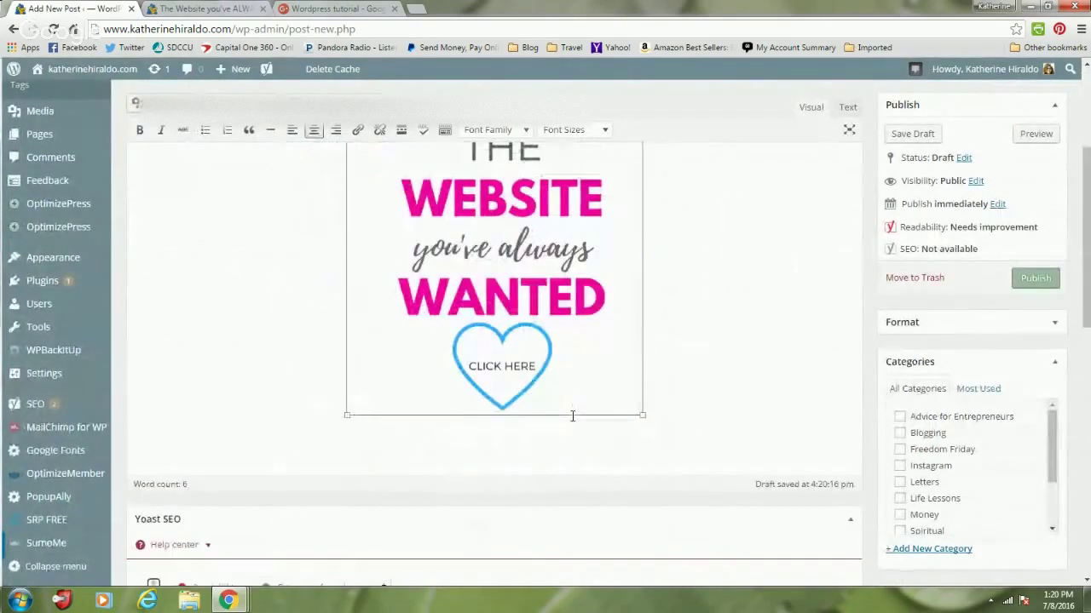
Try left and right alignment on the inserted image, and remove it from the post.
{"action": "scroll", "coordinate": [554, 383], "scroll_direction": "up", "scroll_amount": 5}
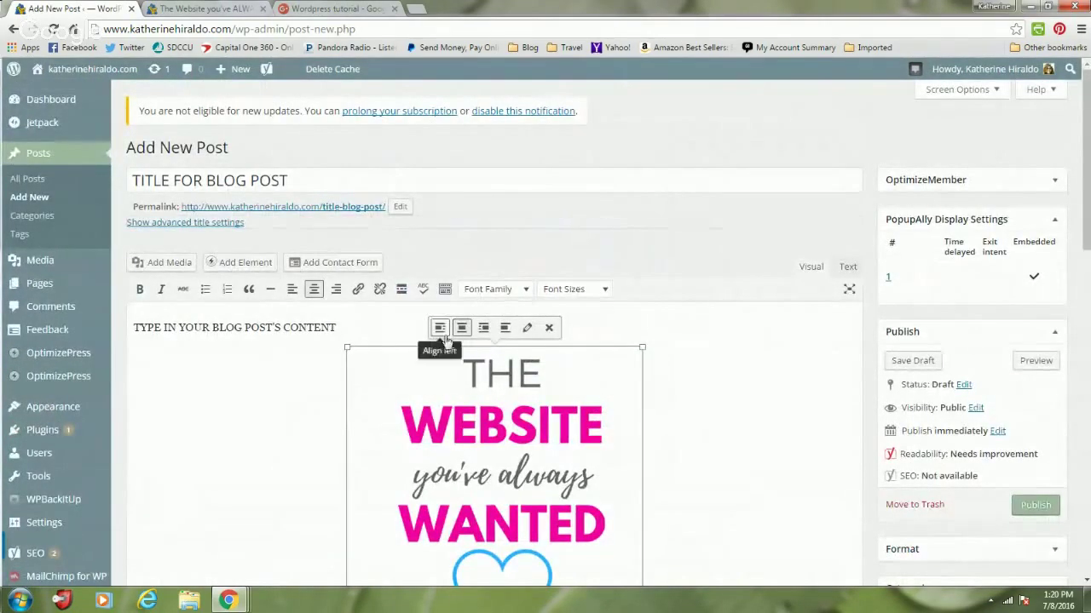
{"action": "left_click", "coordinate": [439, 328]}
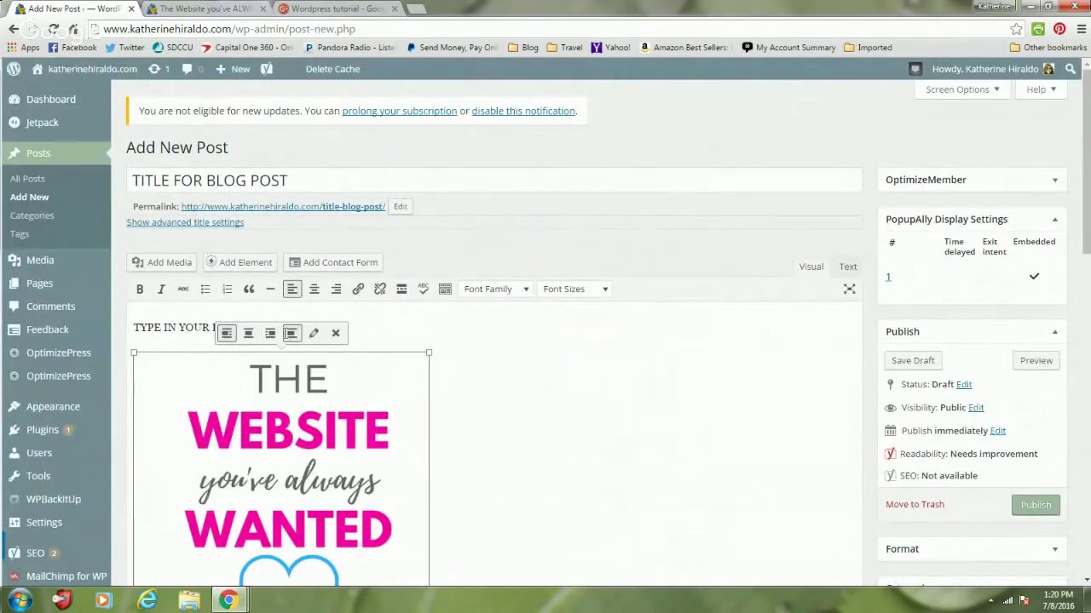
{"action": "scroll", "coordinate": [280, 336], "scroll_direction": "down", "scroll_amount": 1}
{"action": "left_click", "coordinate": [269, 292]}
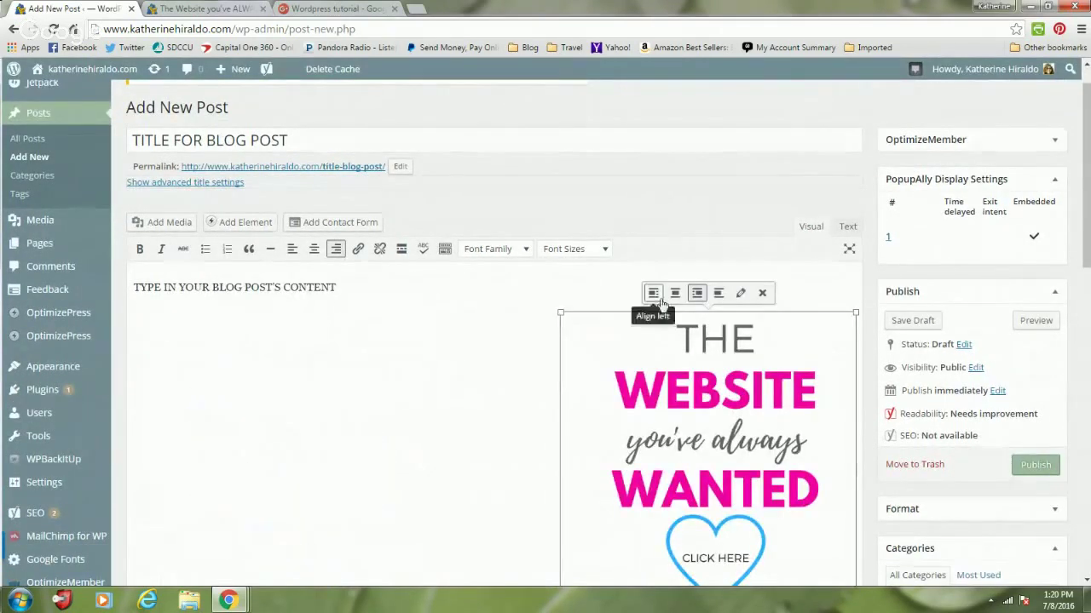
{"action": "left_click", "coordinate": [761, 294]}
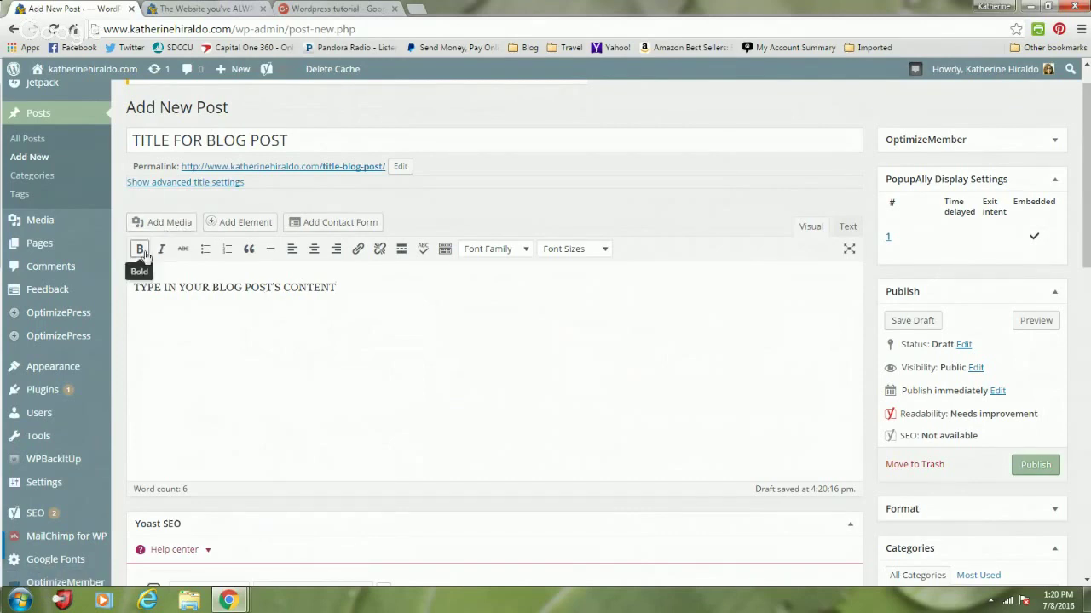
Make the word "CONTENT" in the post's body text bold.
{"action": "left_click_drag", "start_coordinate": [360, 286], "coordinate": [285, 287]}
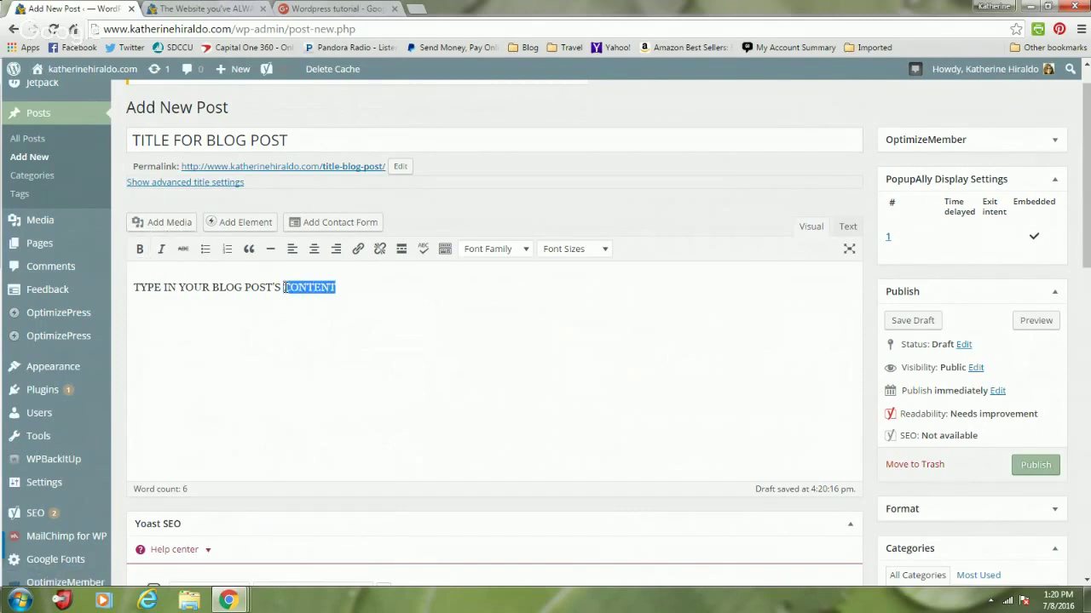
{"action": "left_click", "coordinate": [141, 254]}
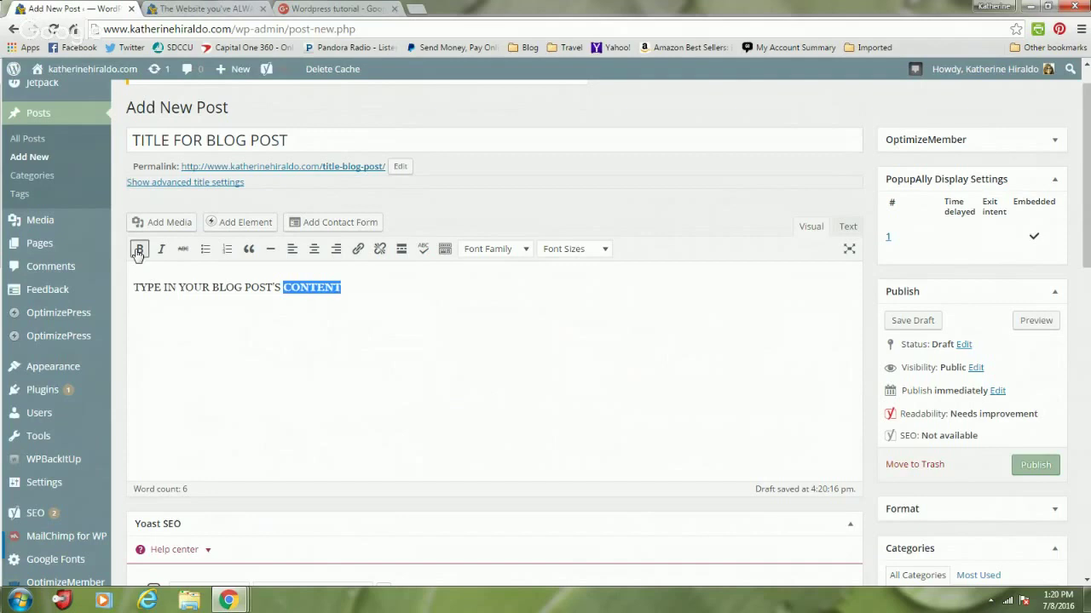
Add the line "EDIT THE TEXT" below the existing body text and save the post as a draft.
{"action": "left_click", "coordinate": [139, 250]}
{"action": "left_click", "coordinate": [397, 316]}
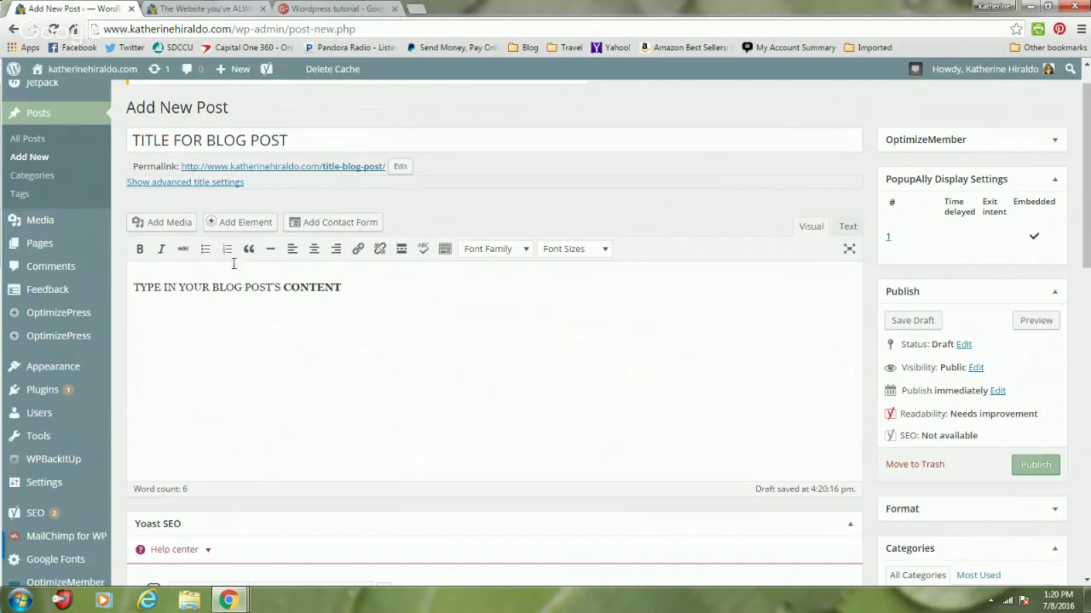
{"action": "type", "text": "EDIT THE TEXT"}
{"action": "scroll", "coordinate": [367, 554], "scroll_direction": "up", "scroll_amount": 1}
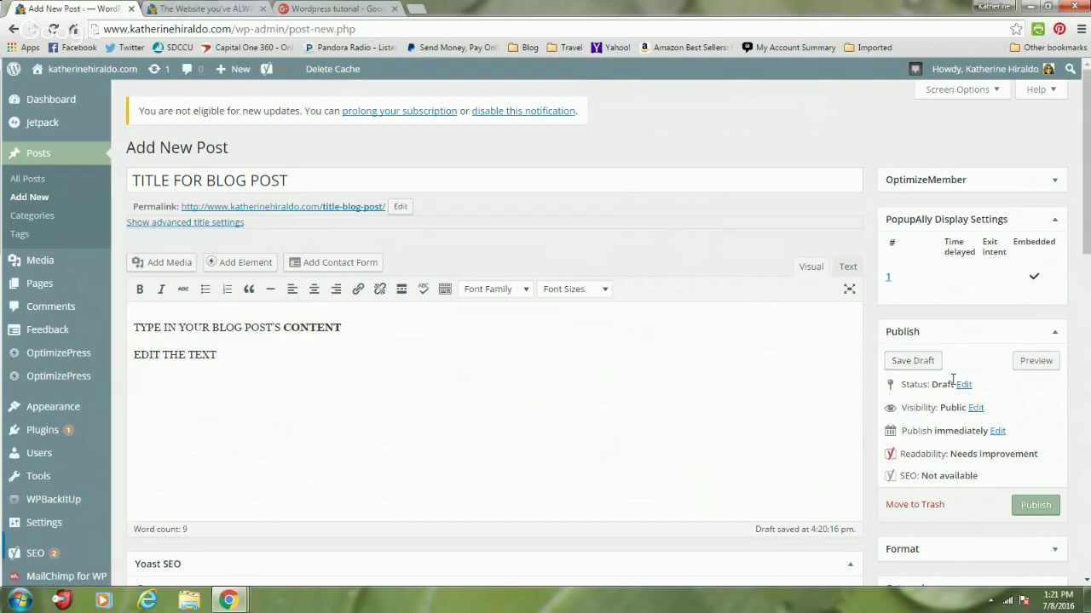
{"action": "left_click", "coordinate": [913, 364]}
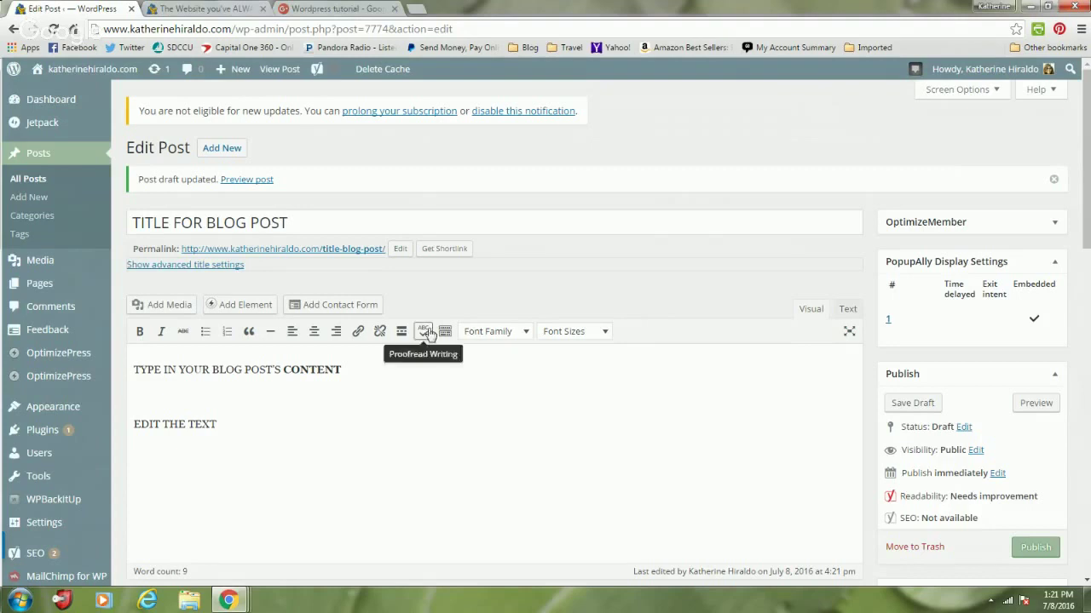
Preview the saved draft in a new tab, check its title and body text, and close the preview.
{"action": "right_click", "coordinate": [223, 182]}
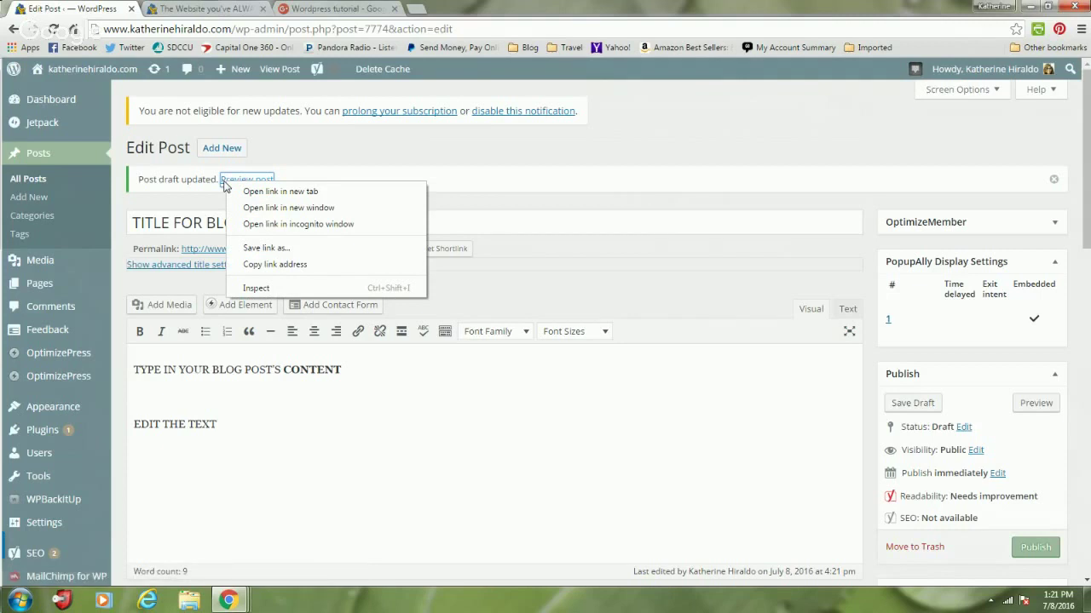
{"action": "left_click", "coordinate": [278, 192]}
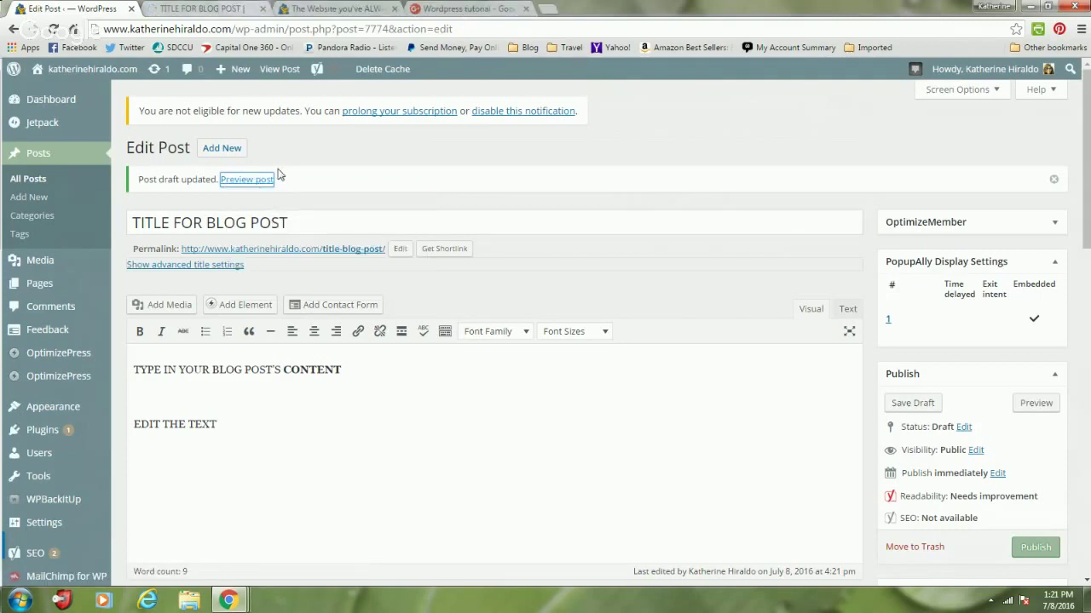
{"action": "left_click", "coordinate": [213, 8]}
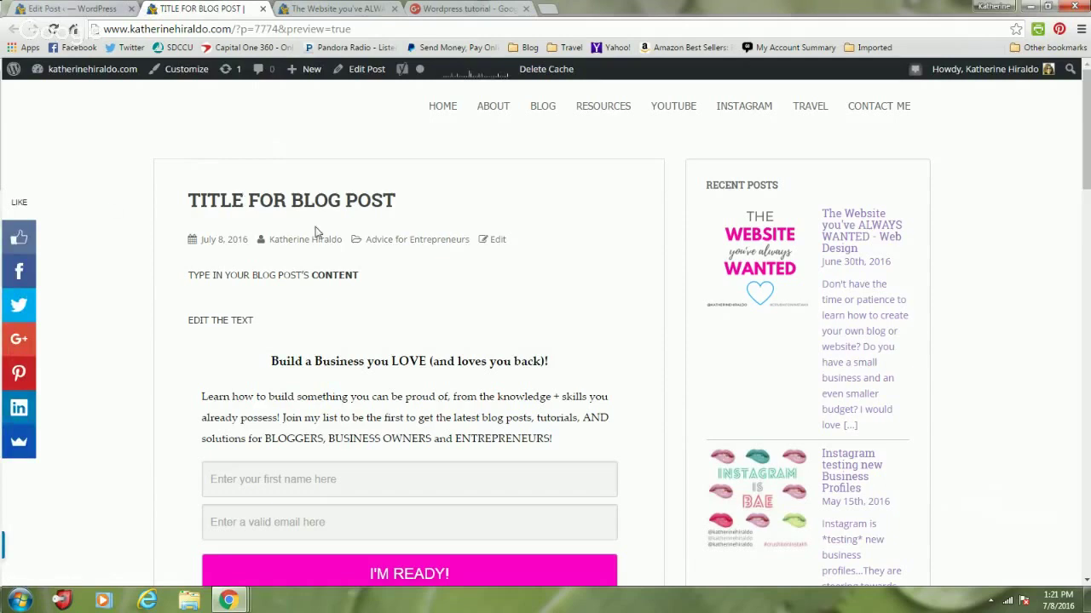
{"action": "left_click_drag", "start_coordinate": [269, 324], "coordinate": [182, 269]}
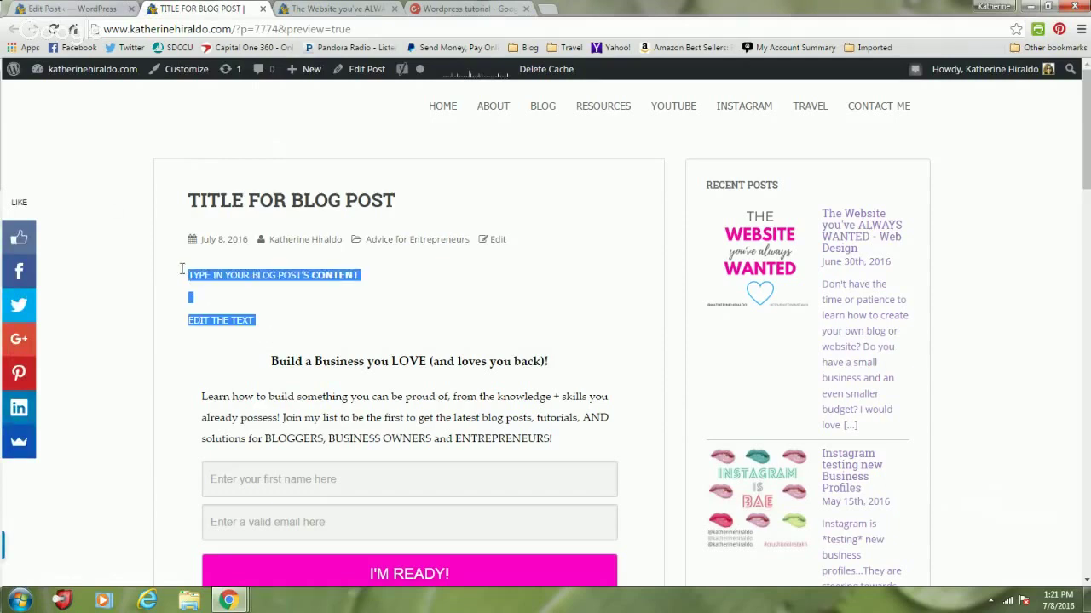
{"action": "left_click_drag", "start_coordinate": [410, 213], "coordinate": [161, 207]}
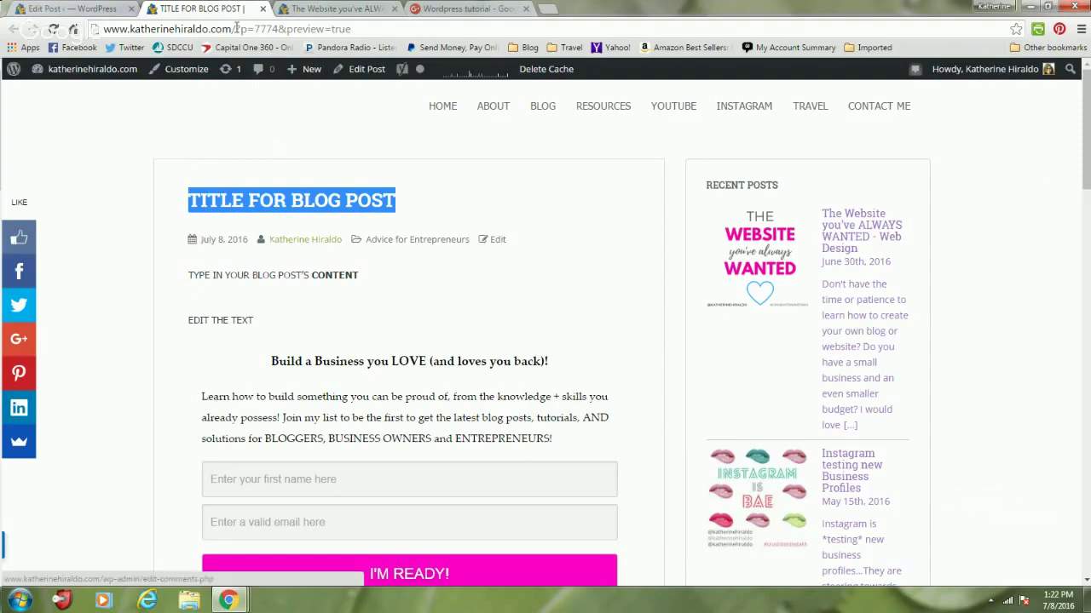
{"action": "left_click", "coordinate": [264, 9]}
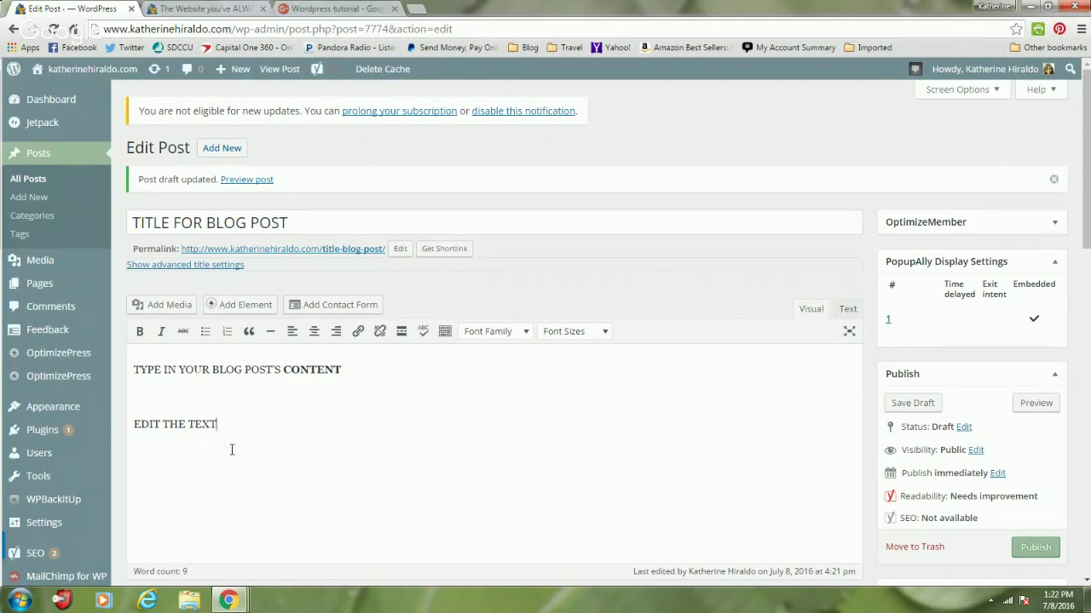
Add the line "IMAGES" below "EDIT THE TEXT" in the post body.
{"action": "type", "text": "IMAGES"}
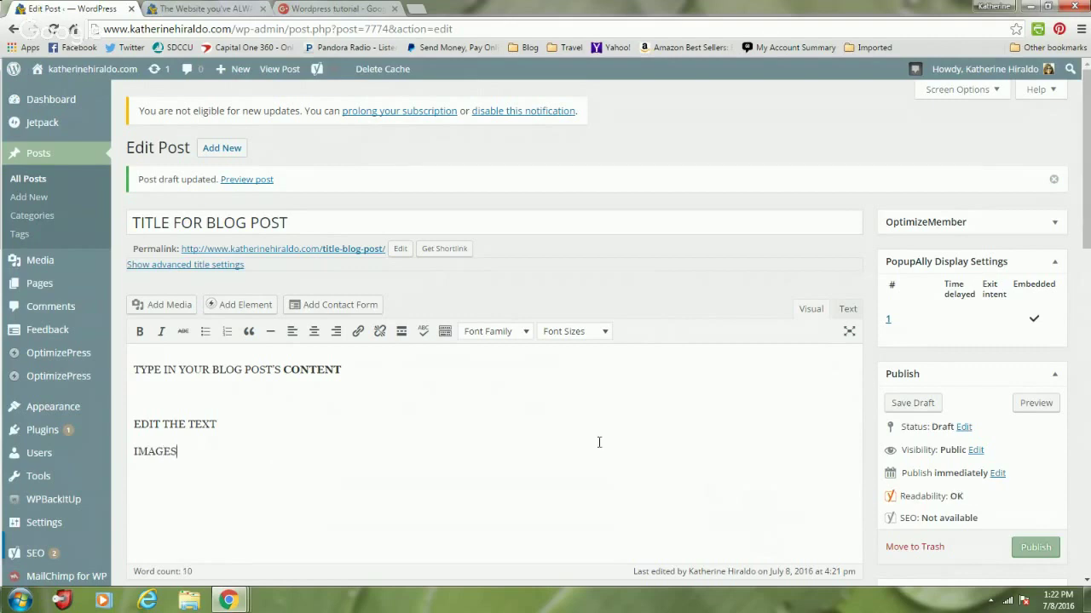
{"action": "scroll", "coordinate": [709, 428], "scroll_direction": "down", "scroll_amount": 3}
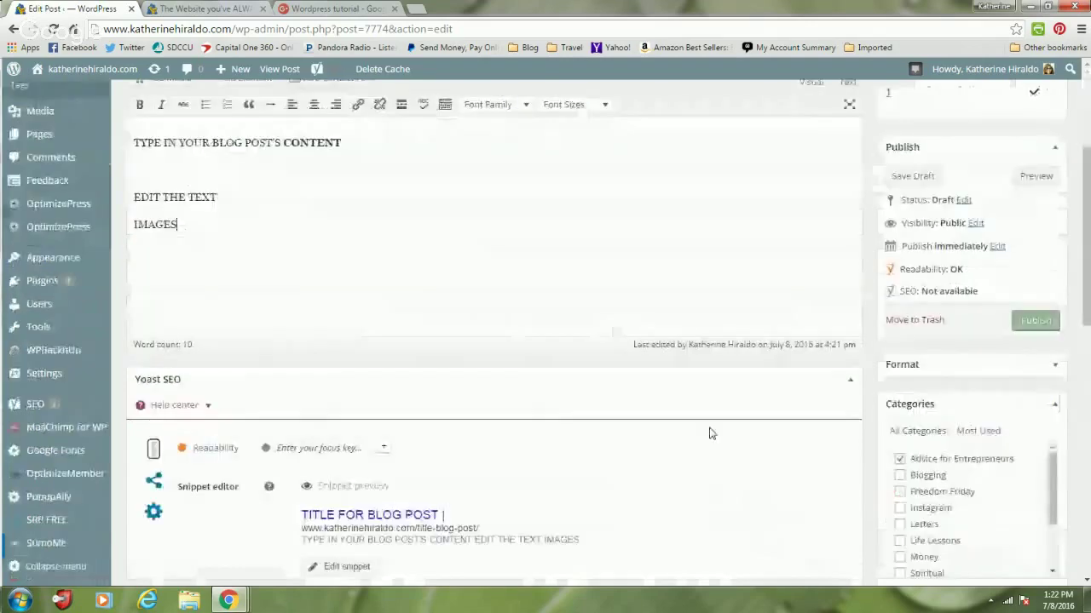
{"action": "scroll", "coordinate": [710, 431], "scroll_direction": "up", "scroll_amount": 3}
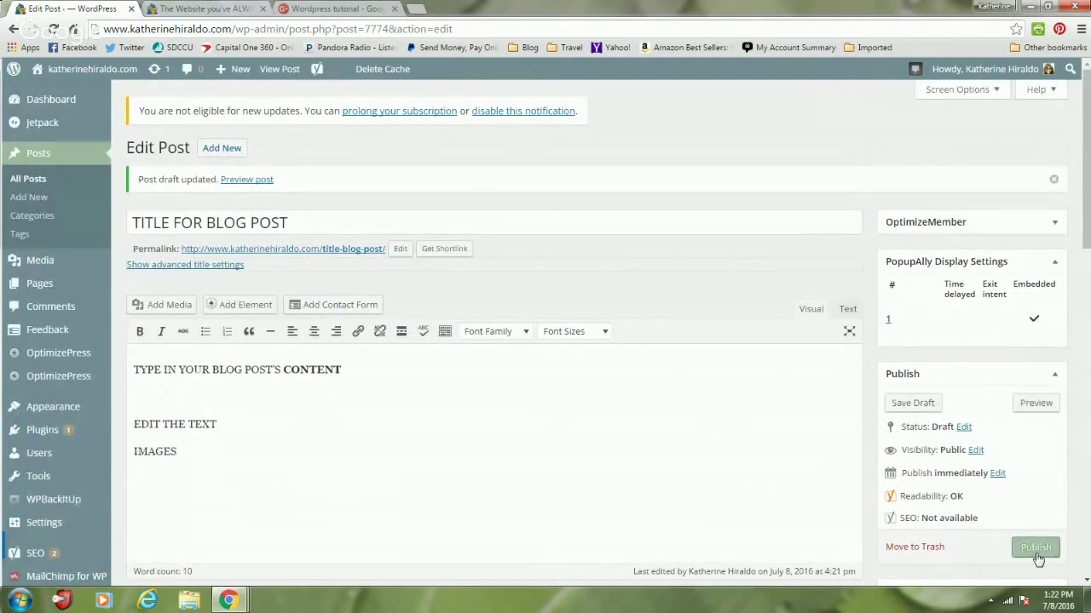
{"action": "left_click", "coordinate": [1036, 549]}
Examine the published post "The Website you've ALWAYS WANTED – Web Design" as an example, and return to the post editor.
{"action": "left_click", "coordinate": [228, 7]}
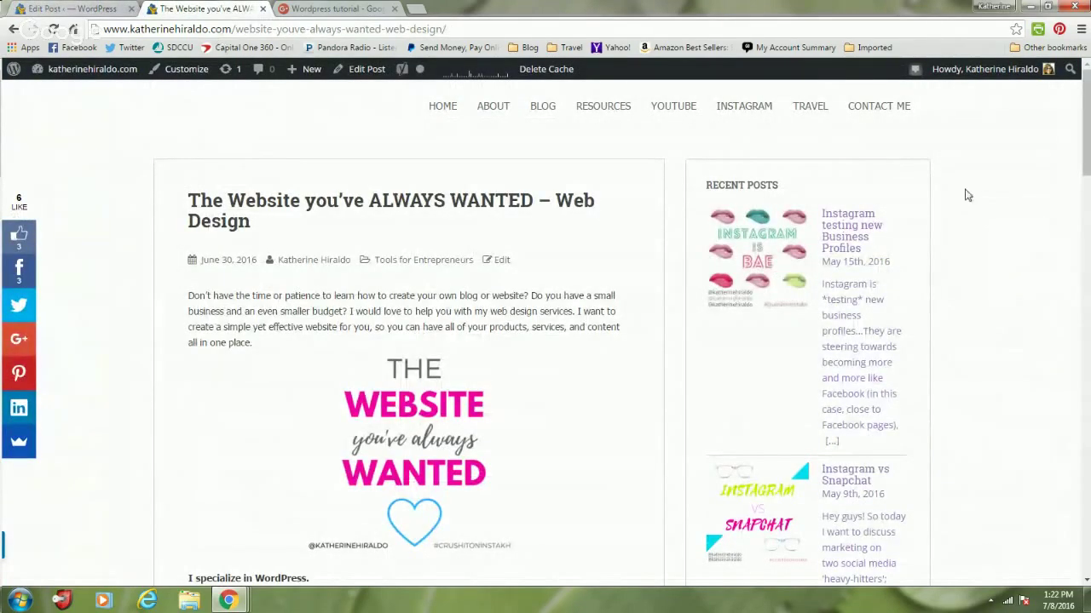
{"action": "mouse_move", "coordinate": [1086, 119]}
{"action": "left_mouse_down"}
{"action": "mouse_move", "coordinate": [1087, 162]}
{"action": "mouse_move", "coordinate": [1087, 118]}
{"action": "left_mouse_up"}
{"action": "mouse_move", "coordinate": [1087, 140]}
{"action": "left_mouse_down"}
{"action": "mouse_move", "coordinate": [1087, 234]}
{"action": "mouse_move", "coordinate": [1087, 141]}
{"action": "left_mouse_up"}
{"action": "left_click", "coordinate": [72, 8]}
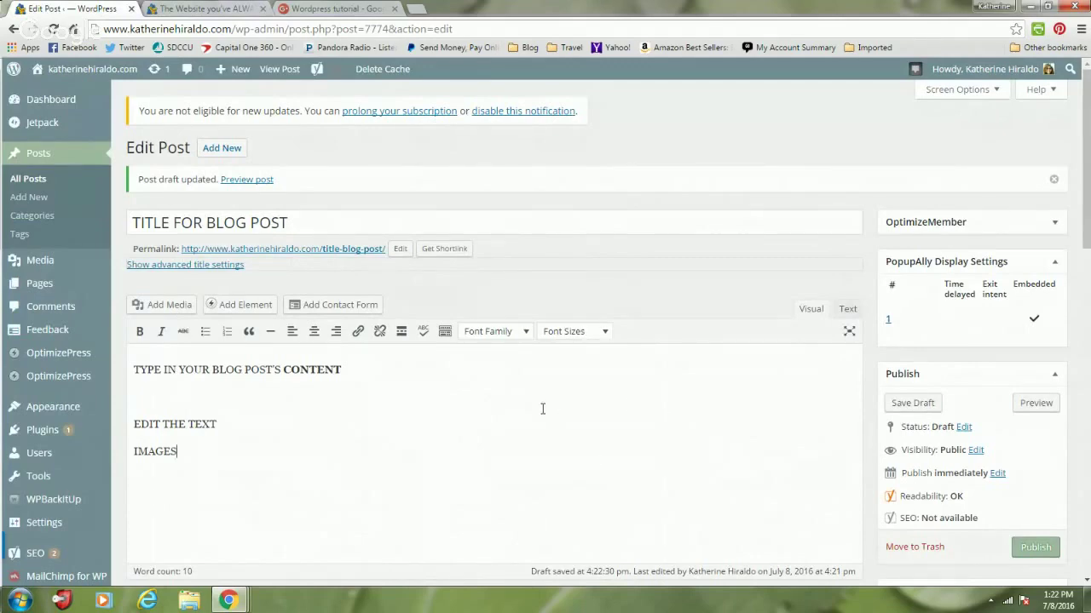
{"action": "scroll", "coordinate": [555, 407], "scroll_direction": "down", "scroll_amount": 3}
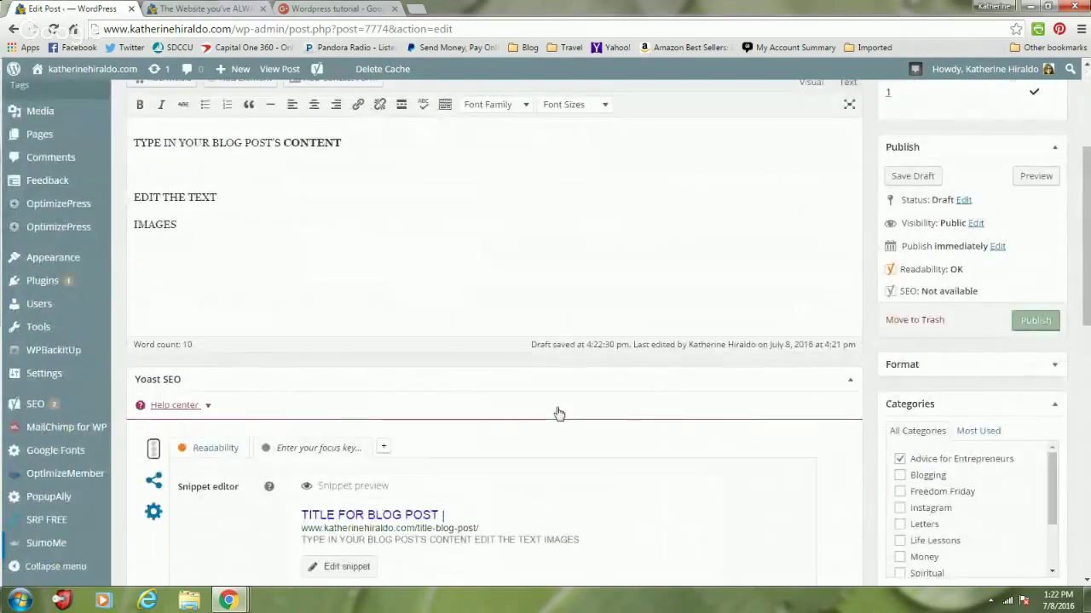
{"action": "scroll", "coordinate": [555, 414], "scroll_direction": "up", "scroll_amount": 3}
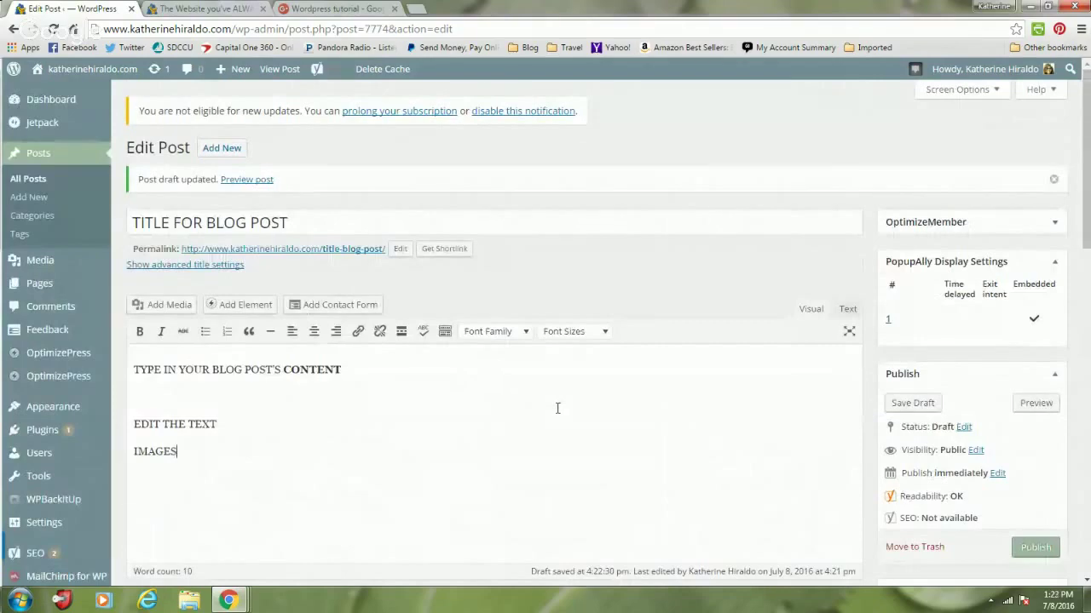
{"action": "left_click", "coordinate": [193, 7]}
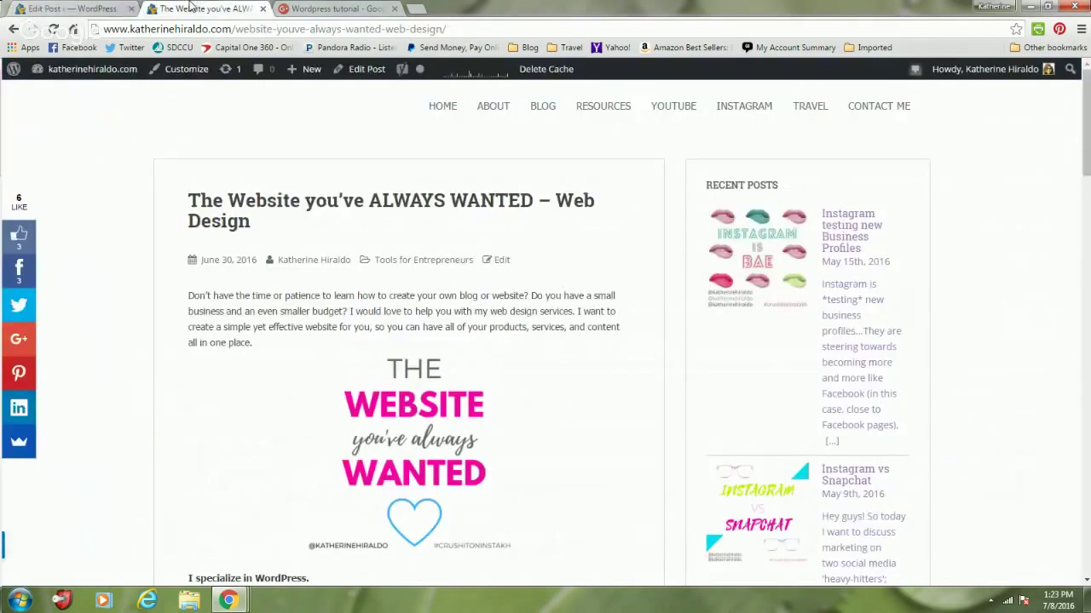
{"action": "left_click", "coordinate": [65, 8]}
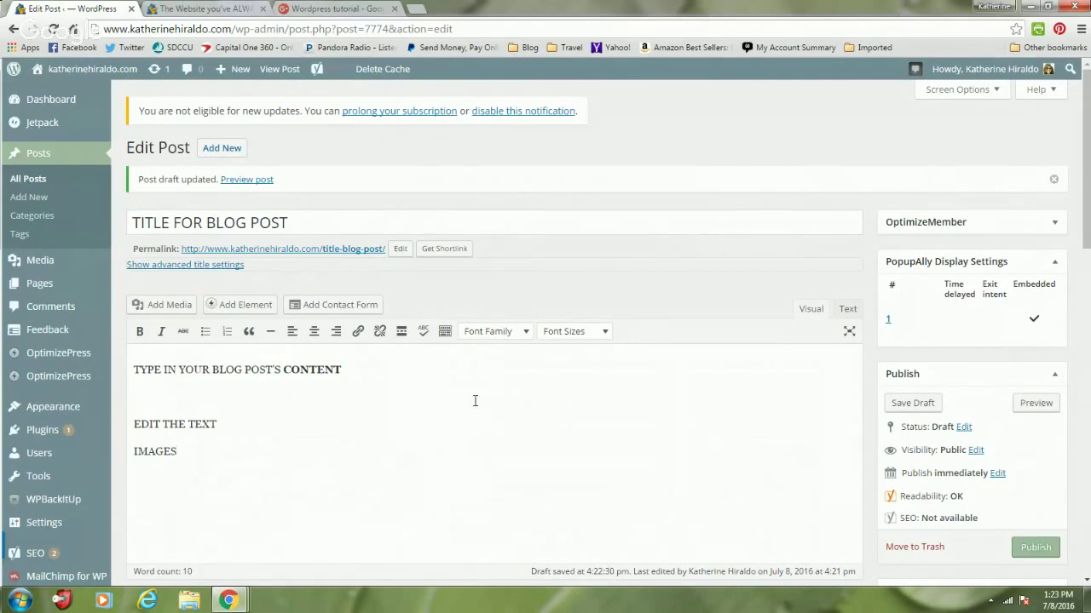
{"action": "left_click_drag", "start_coordinate": [1088, 209], "coordinate": [1088, 241]}
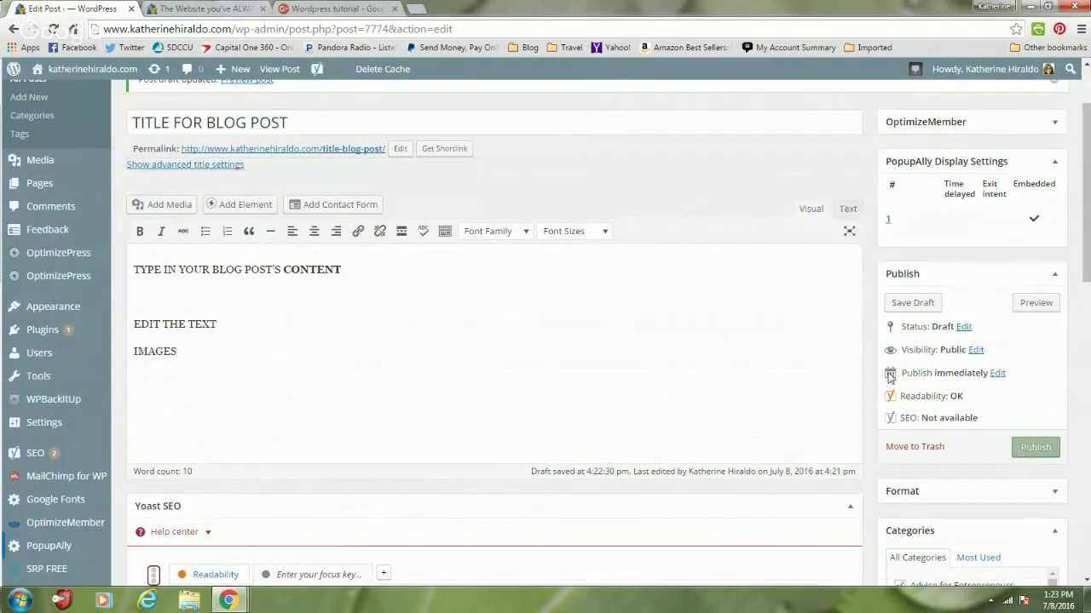
{"action": "left_click_drag", "start_coordinate": [1018, 377], "coordinate": [894, 376]}
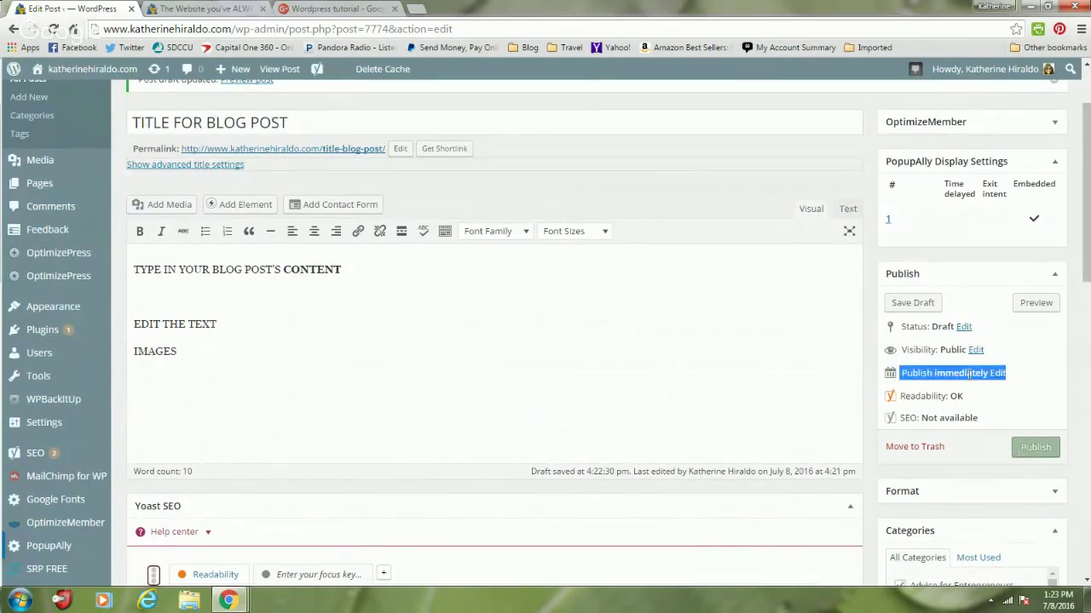
{"action": "left_click", "coordinate": [1019, 376]}
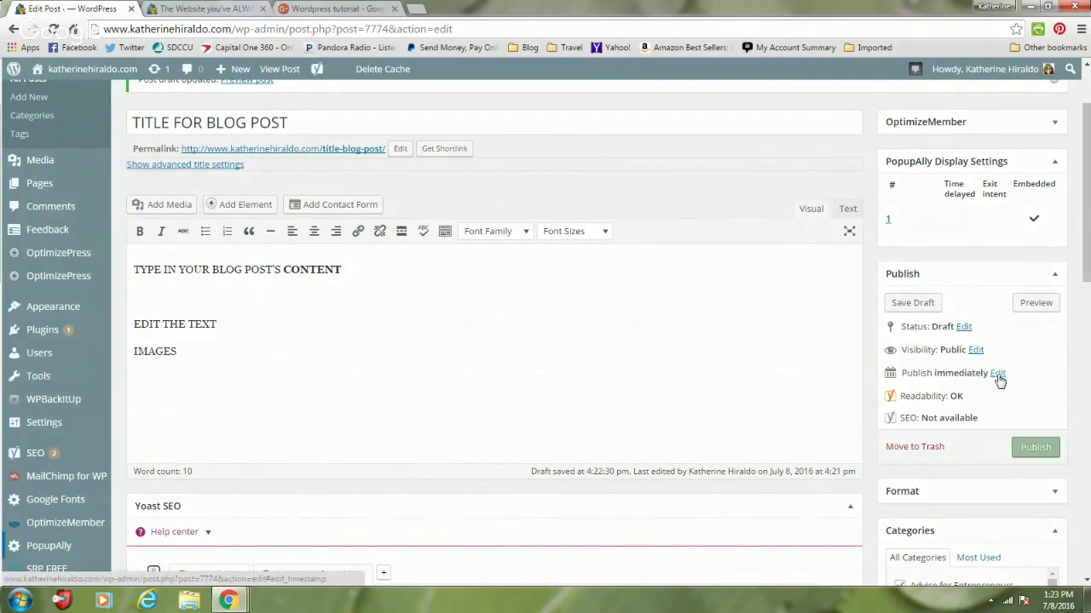
{"action": "left_click", "coordinate": [995, 374]}
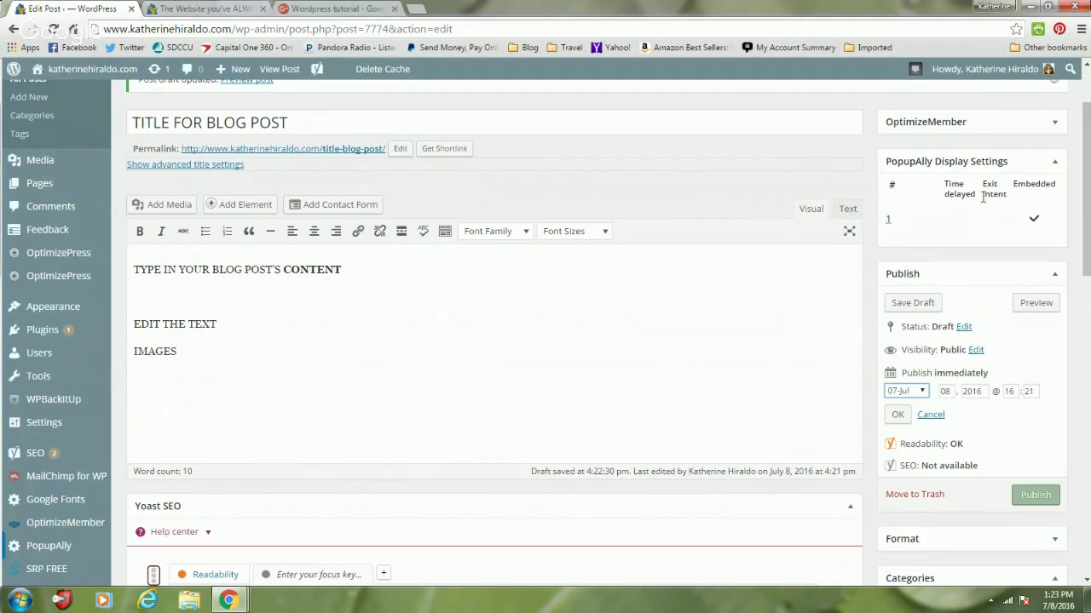
{"action": "left_click", "coordinate": [929, 415]}
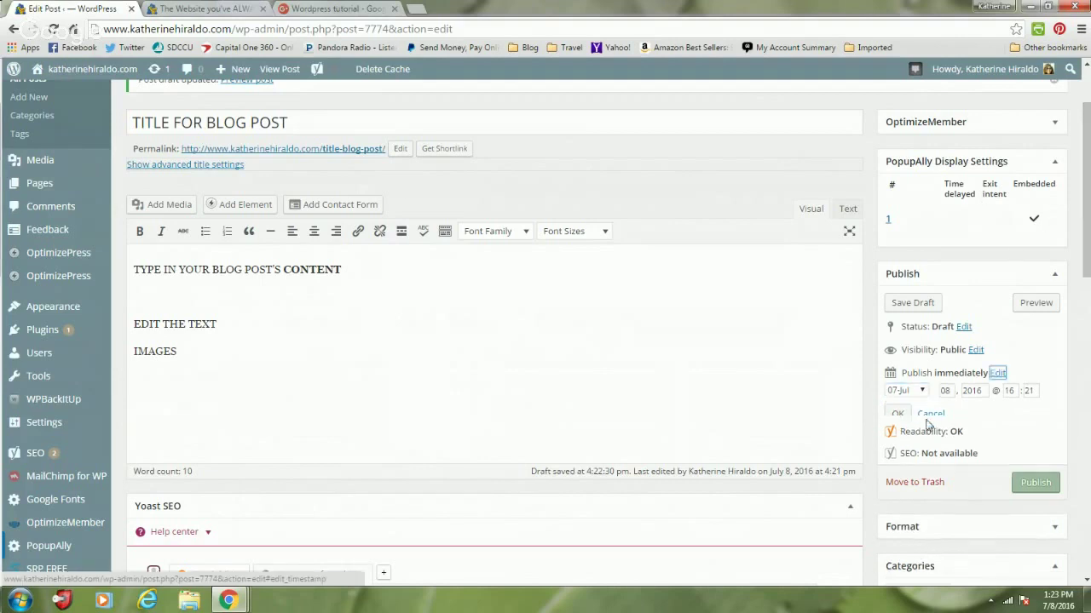
Open the post's publish date for editing and set the day to 09, keeping July as the month.
{"action": "left_click_drag", "start_coordinate": [901, 373], "coordinate": [980, 372]}
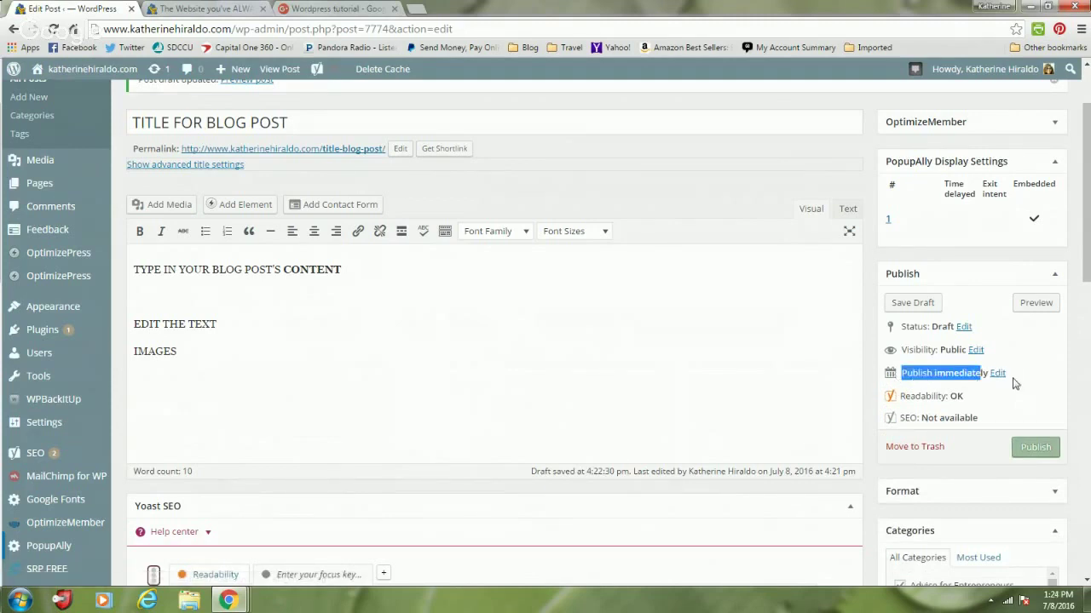
{"action": "left_click", "coordinate": [1003, 379]}
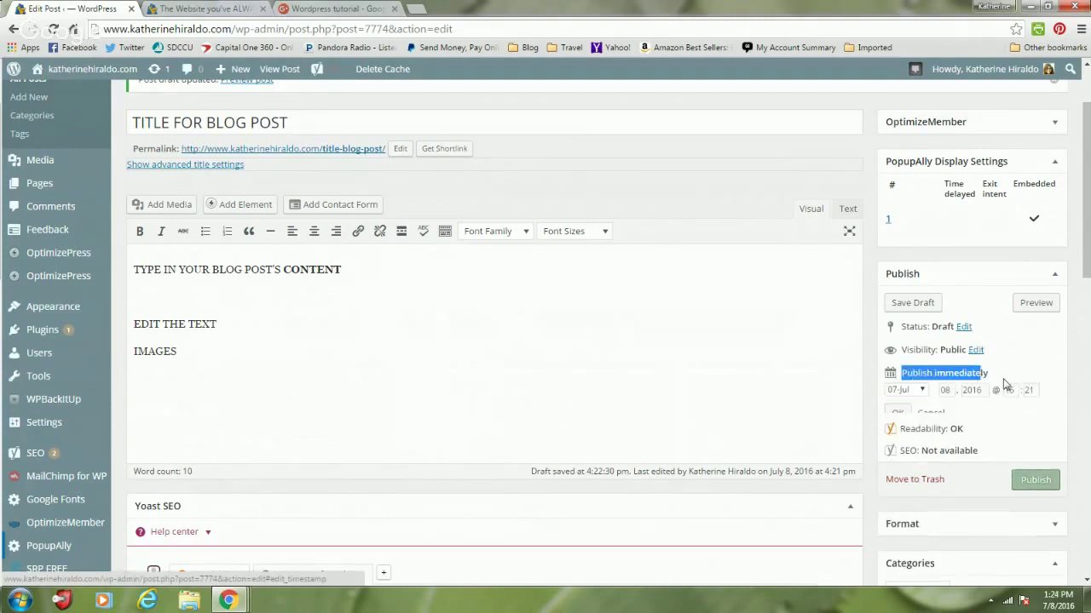
{"action": "left_click", "coordinate": [909, 393]}
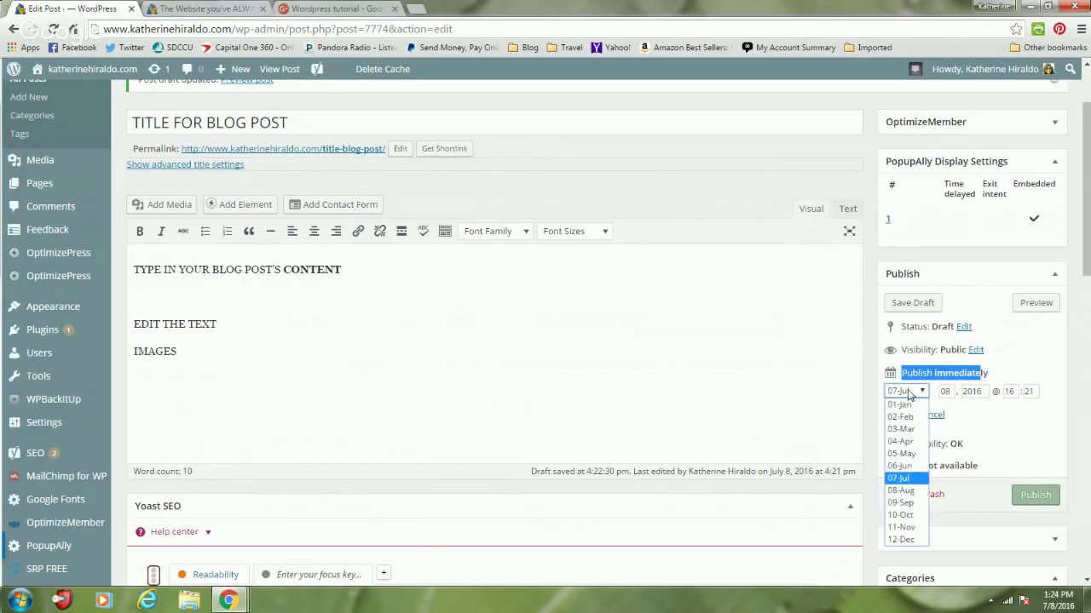
{"action": "left_click", "coordinate": [909, 394]}
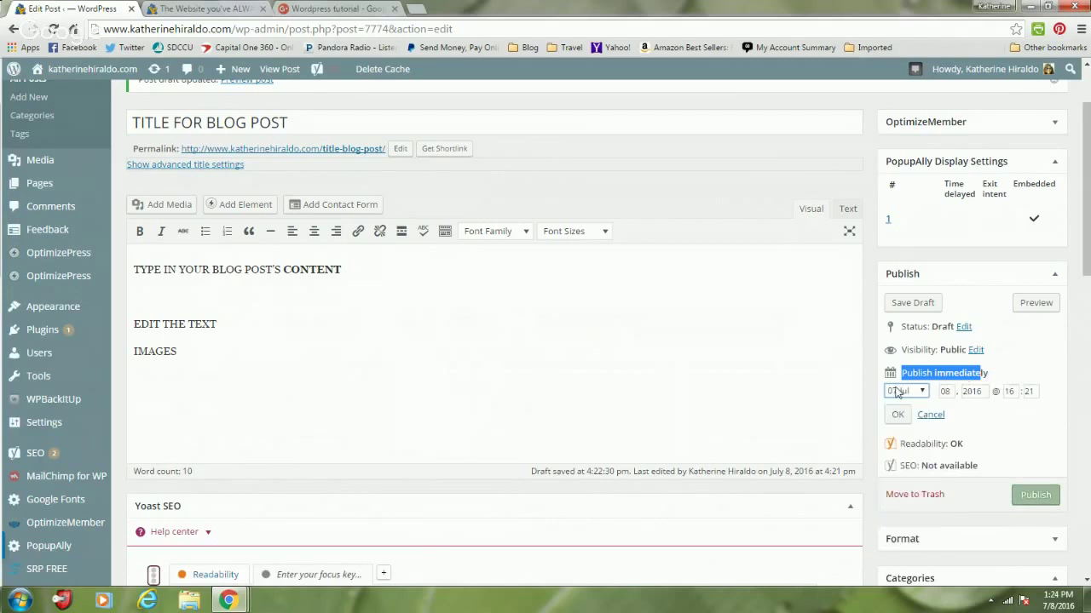
{"action": "left_click", "coordinate": [948, 391]}
{"action": "key", "text": "BackSpace"}
{"action": "type", "text": "6"}
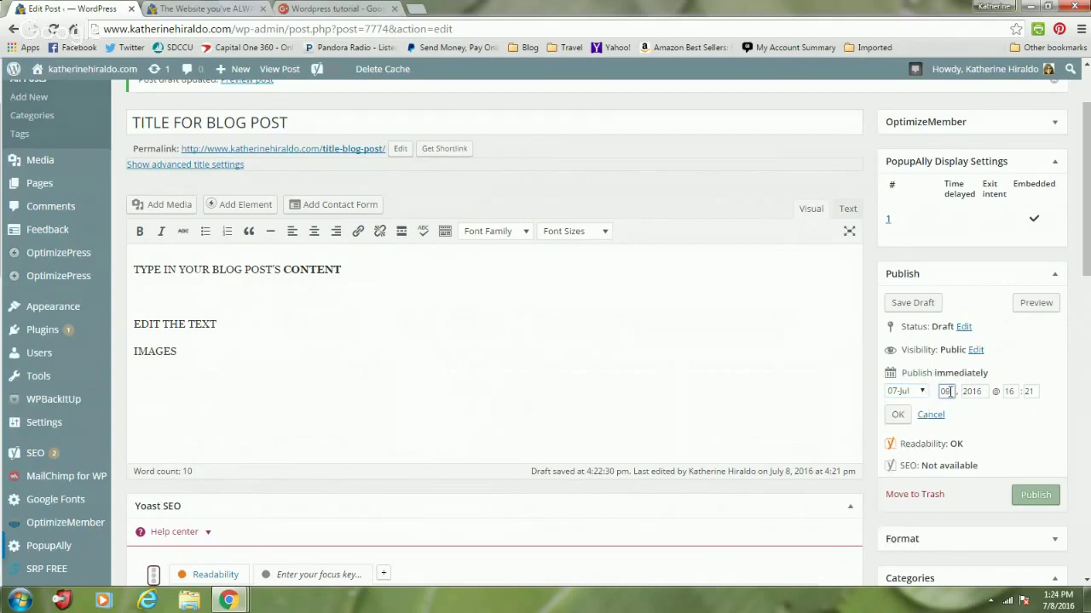
Set the post's publish time to 00:01 and apply the schedule.
{"action": "left_click", "coordinate": [1009, 391]}
{"action": "key", "text": "Tab"}
{"action": "left_click", "coordinate": [1010, 391]}
{"action": "left_click_drag", "start_coordinate": [1011, 391], "coordinate": [972, 391]}
{"action": "type", "text": "00"}
{"action": "left_click_drag", "start_coordinate": [1045, 391], "coordinate": [984, 390]}
{"action": "type", "text": "01"}
{"action": "left_click", "coordinate": [897, 416]}
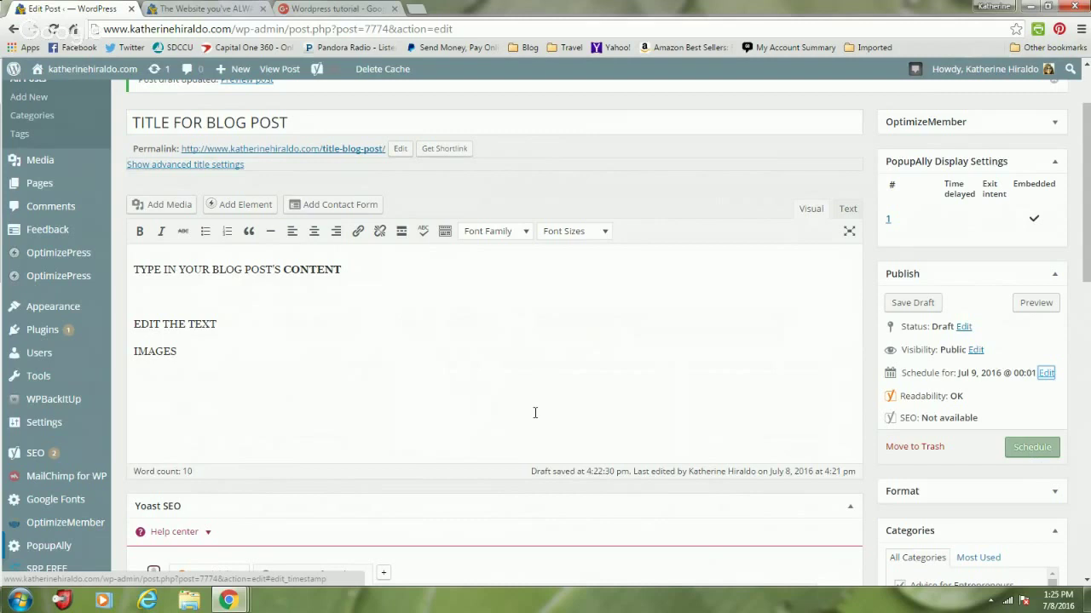
View the published example post and the site's home page, and return to the post editor.
{"action": "scroll", "coordinate": [546, 449], "scroll_direction": "up", "scroll_amount": 1}
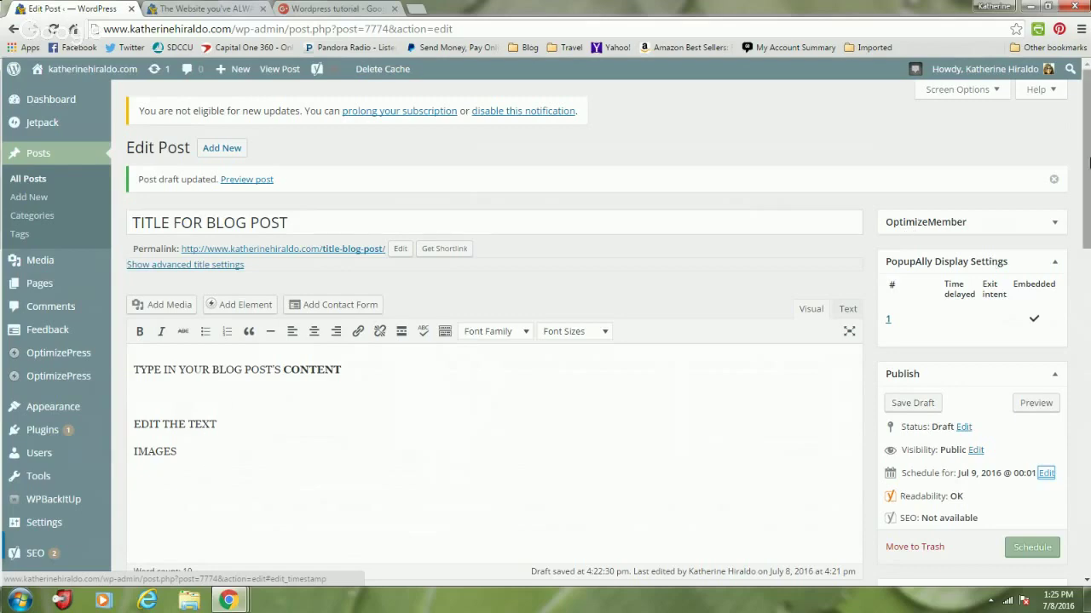
{"action": "mouse_move", "coordinate": [1090, 153]}
{"action": "left_mouse_down"}
{"action": "mouse_move", "coordinate": [1088, 183]}
{"action": "mouse_move", "coordinate": [1087, 154]}
{"action": "left_mouse_up"}
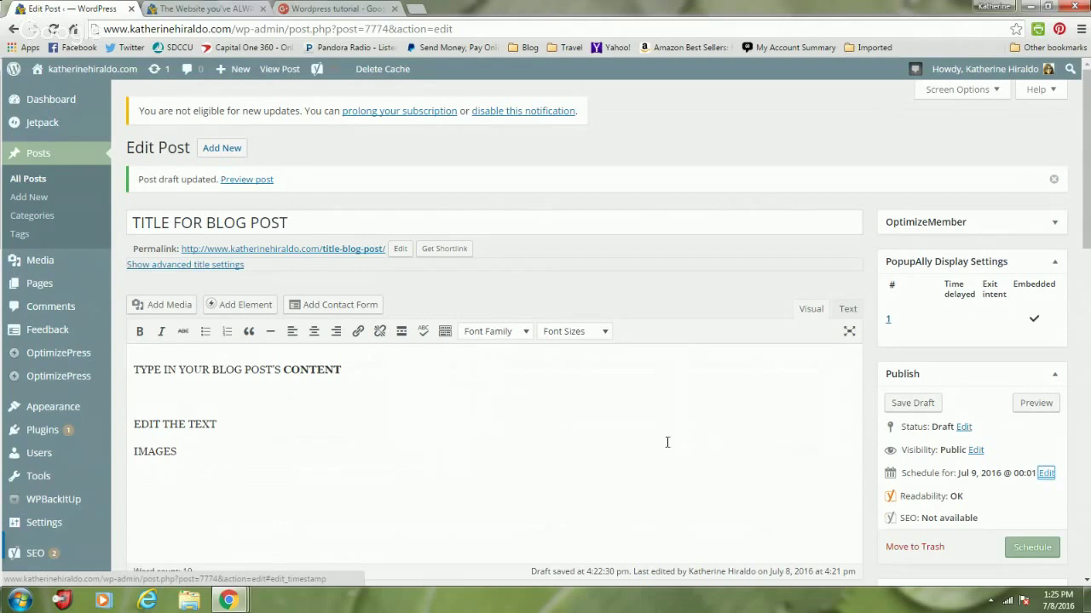
{"action": "left_click", "coordinate": [201, 8]}
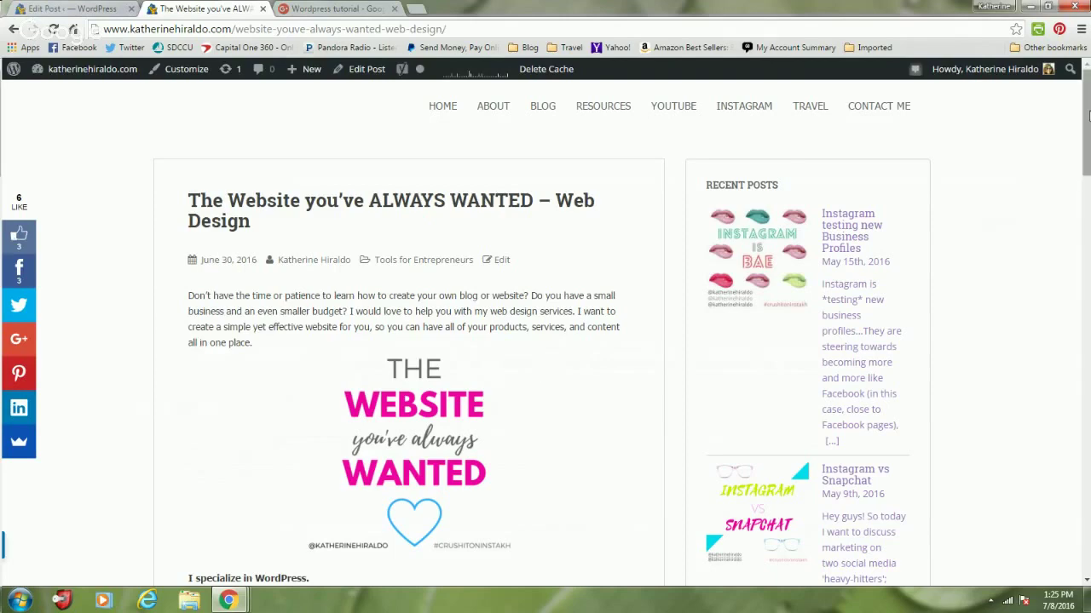
{"action": "mouse_move", "coordinate": [1088, 115]}
{"action": "left_mouse_down"}
{"action": "mouse_move", "coordinate": [1088, 139]}
{"action": "mouse_move", "coordinate": [1088, 96]}
{"action": "left_mouse_up"}
{"action": "left_click", "coordinate": [444, 104]}
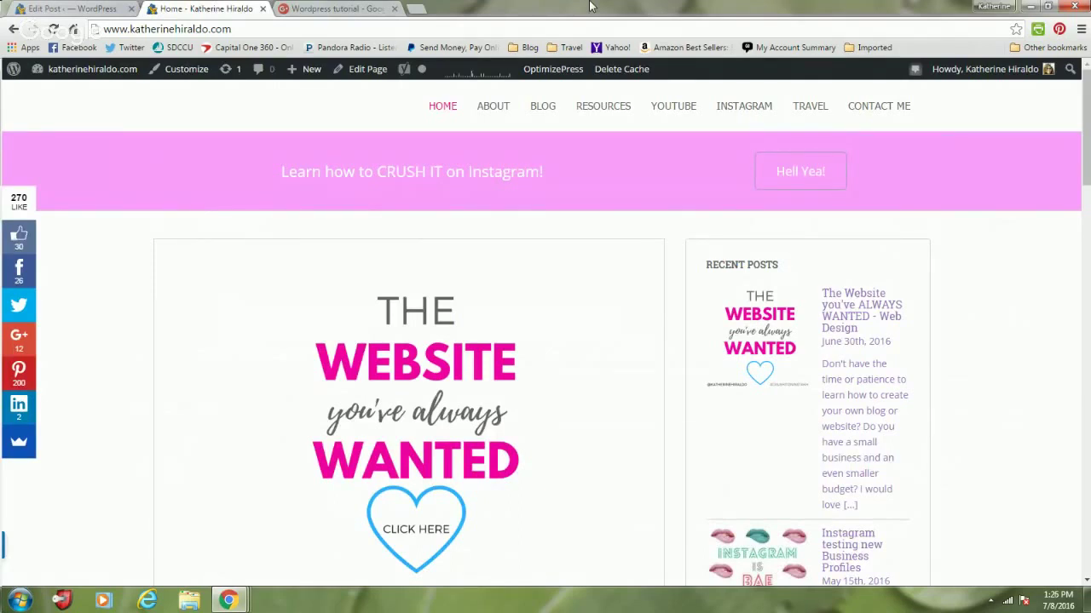
{"action": "left_click", "coordinate": [81, 10]}
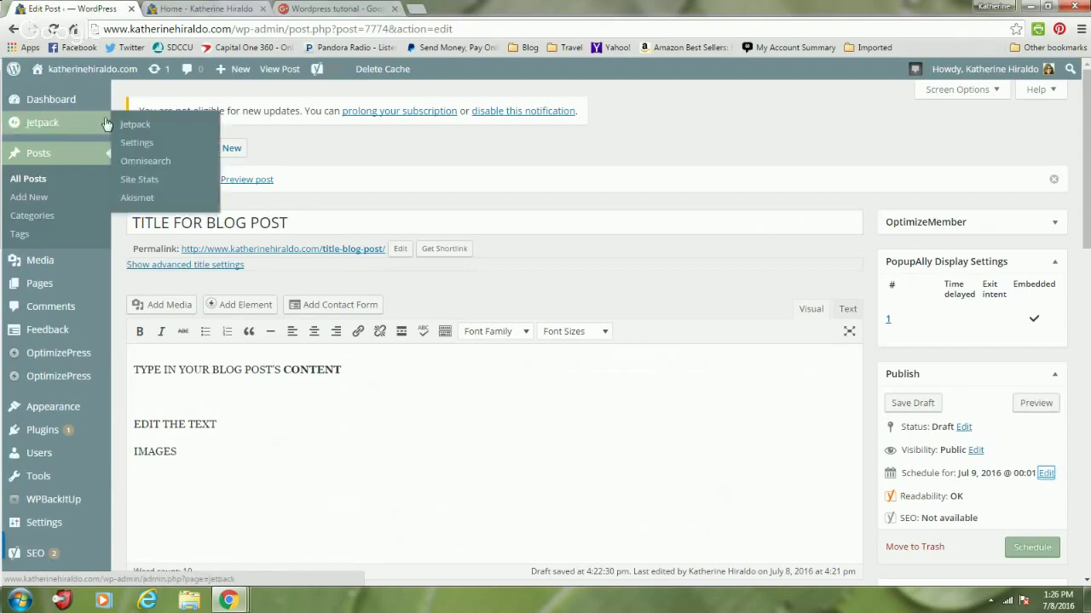
Switch to the Google Hangouts broadcast window.
{"action": "mouse_move", "coordinate": [229, 601]}
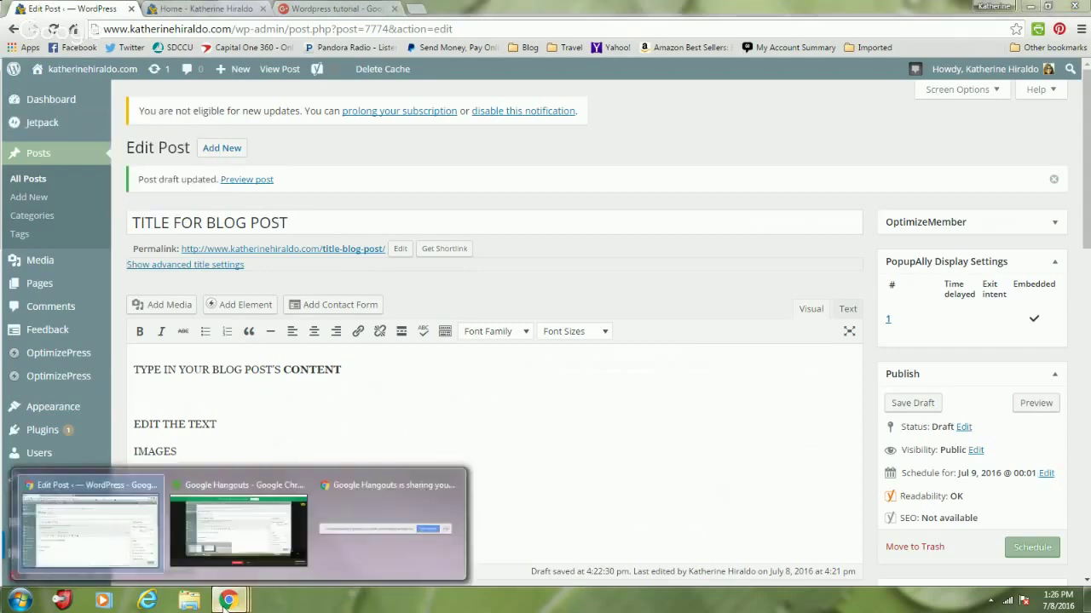
{"action": "left_click", "coordinate": [254, 533]}
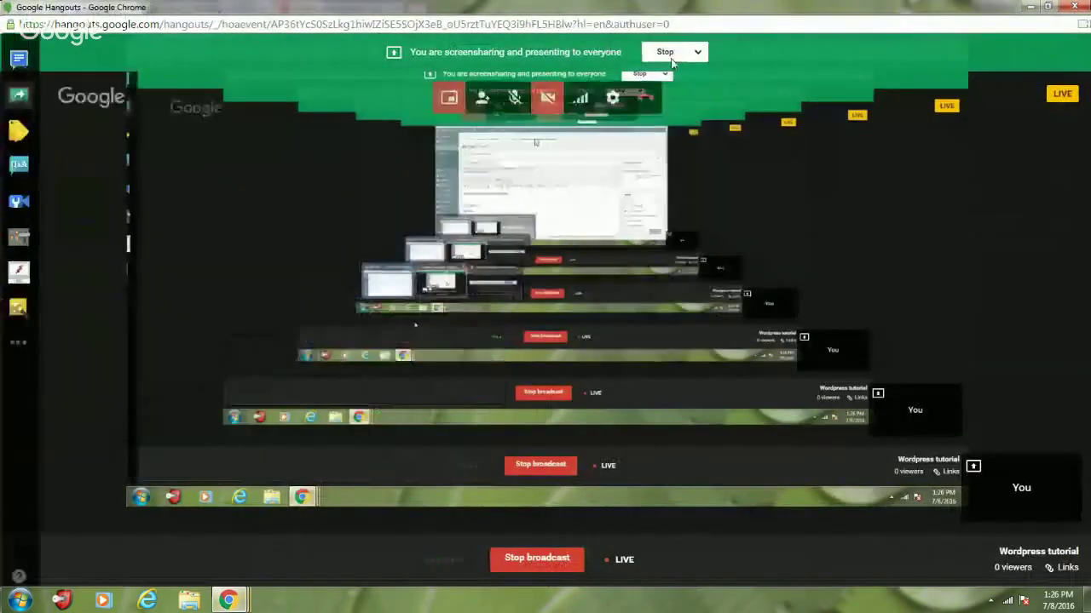